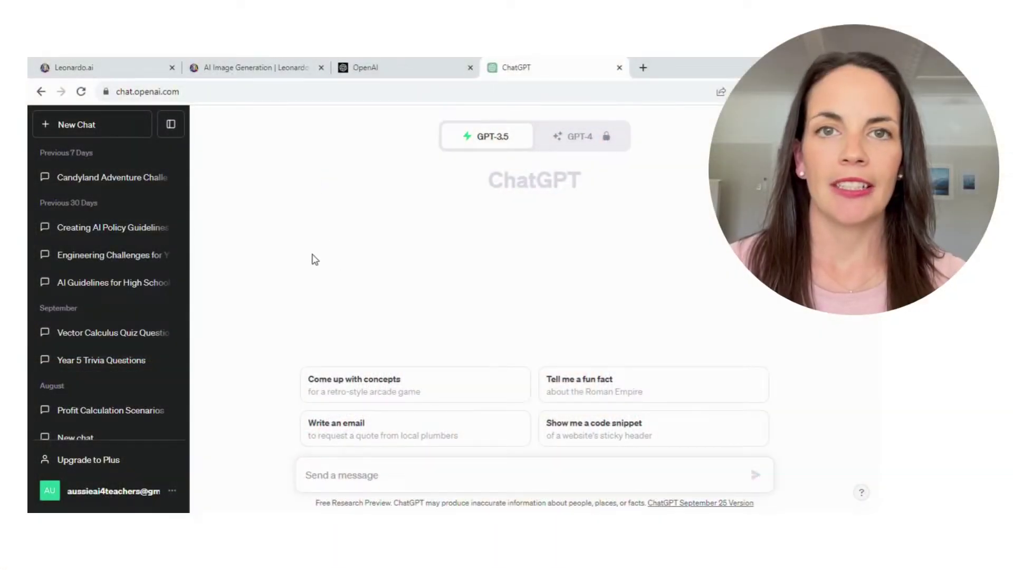
# Open the saved Candyland Adventure chat and read its story prompt and the generated narrative through to the end
pyautogui.click(133, 181)
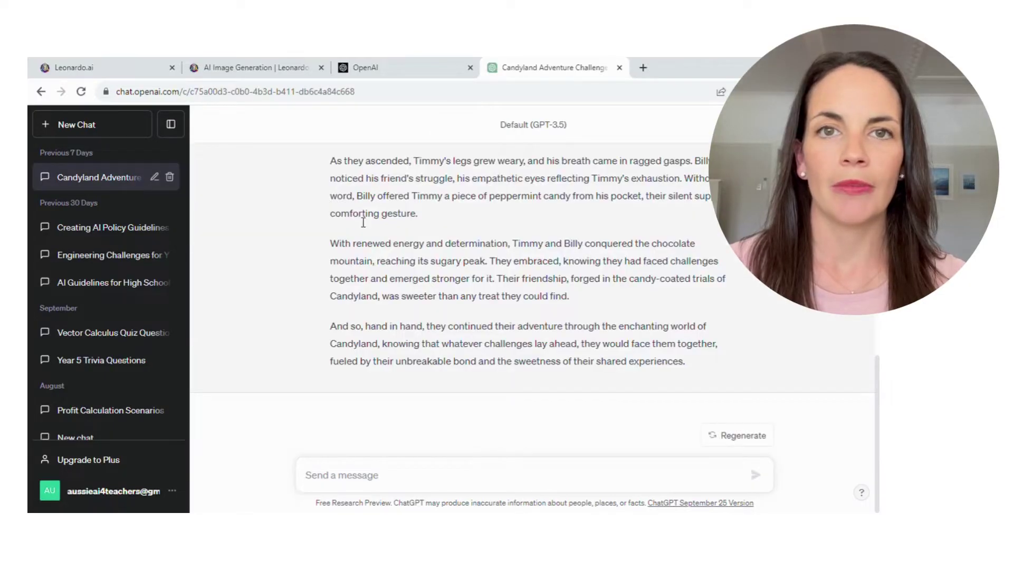
pyautogui.scroll(15, 402, 239)
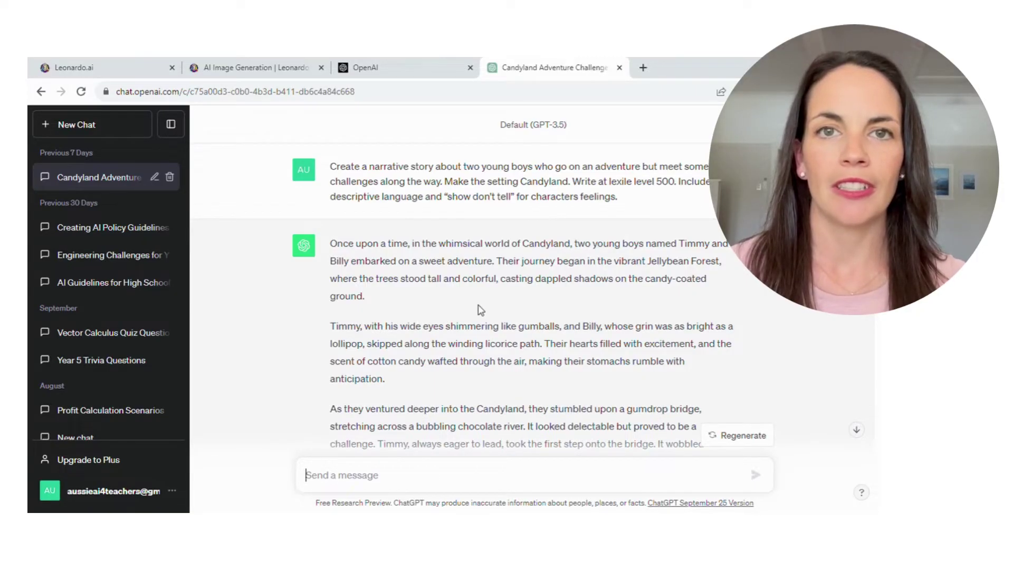
pyautogui.scroll(-5, 480, 309)
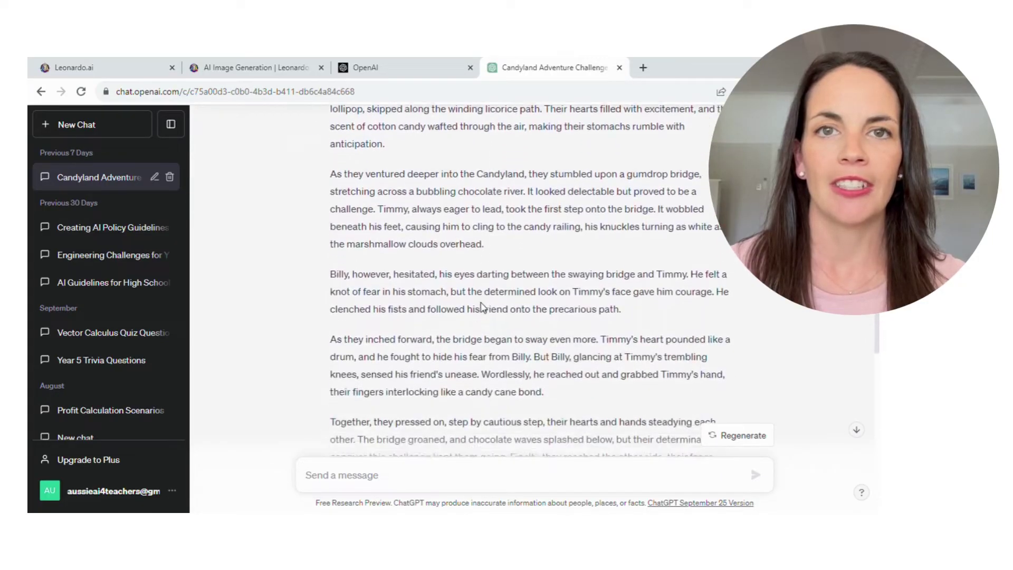
pyautogui.scroll(-5, 481, 306)
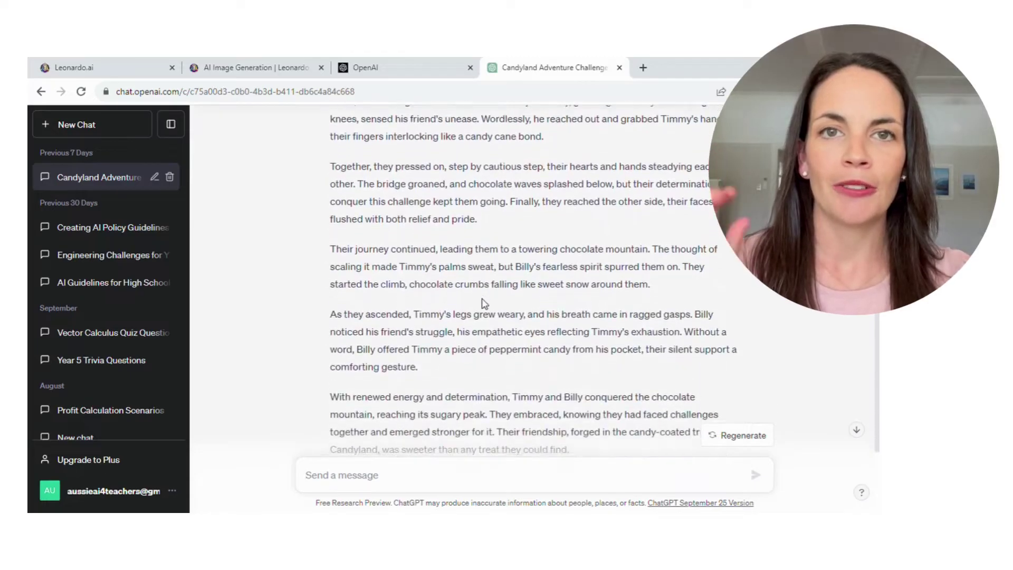
pyautogui.scroll(-3, 484, 302)
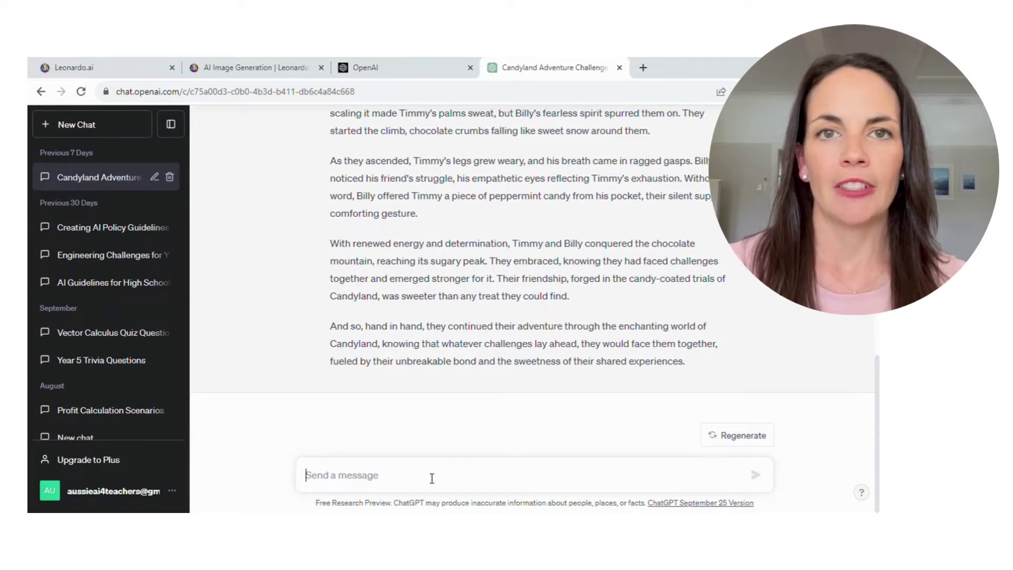
# Send the follow-up prompt "introduce a dragon character" in the Candyland chat and review the extended story back to its beginning
pyautogui.write('introduce a dragon character')
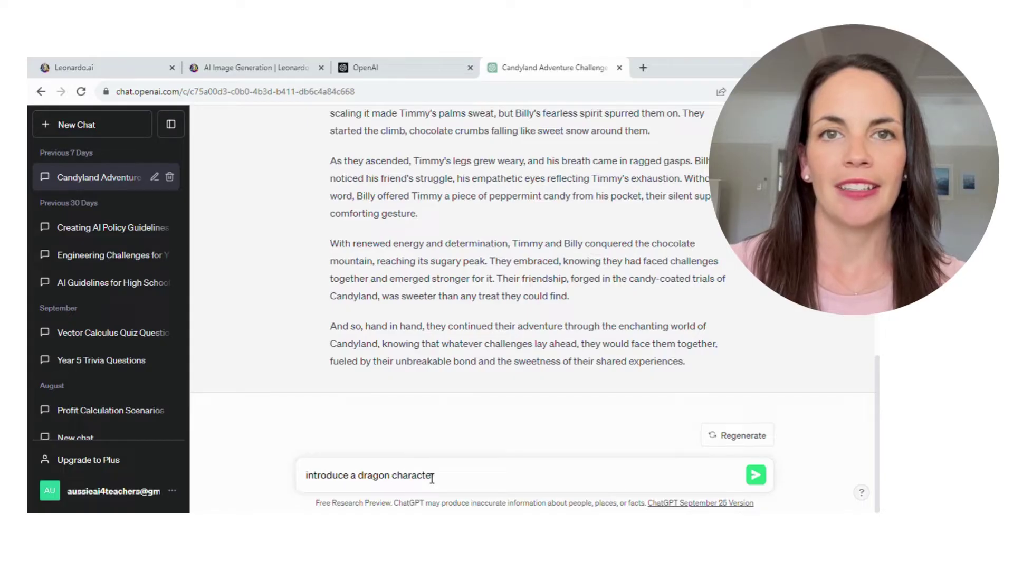
pyautogui.press('Return')
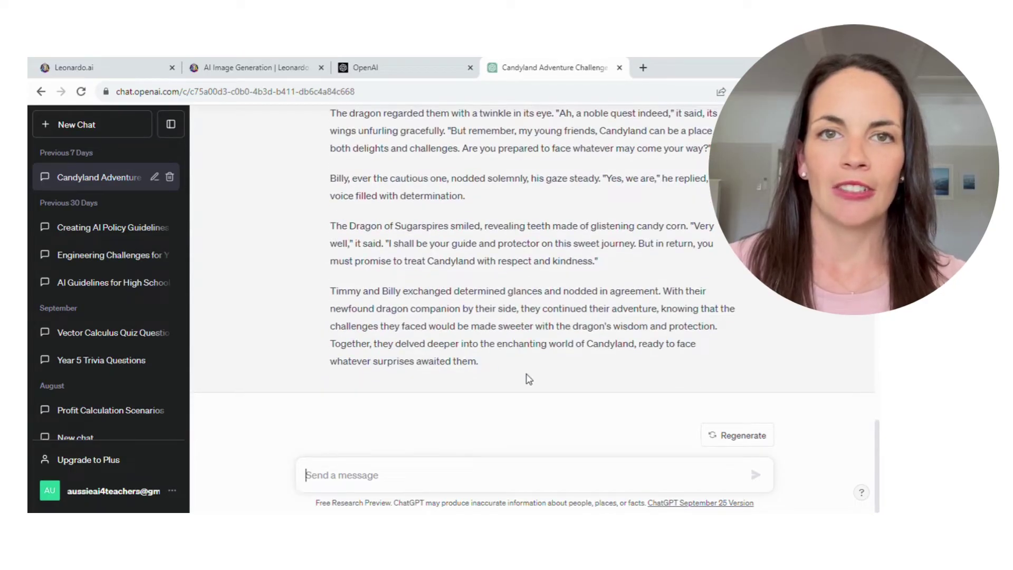
pyautogui.scroll(15, 528, 378)
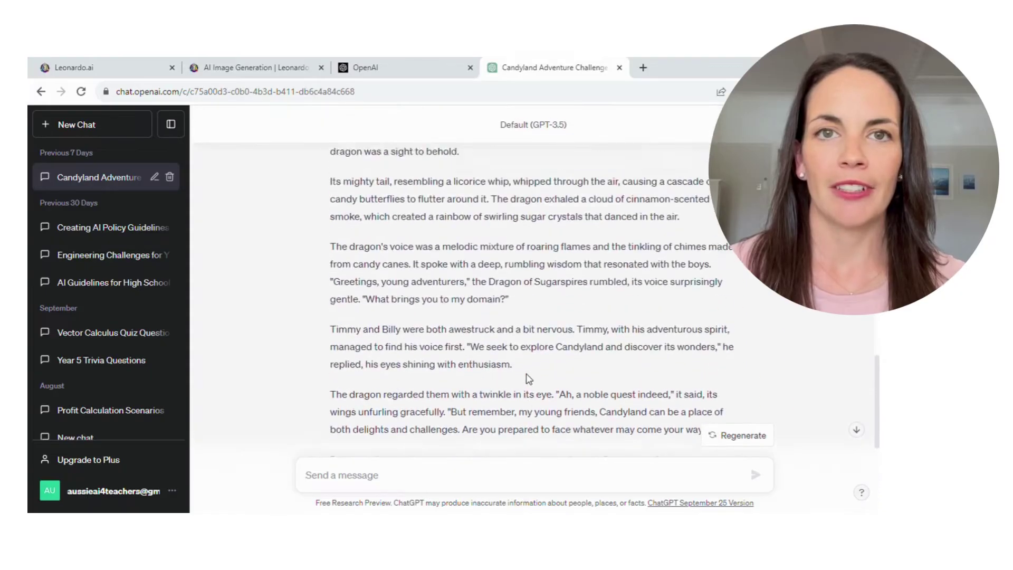
pyautogui.scroll(3, 528, 377)
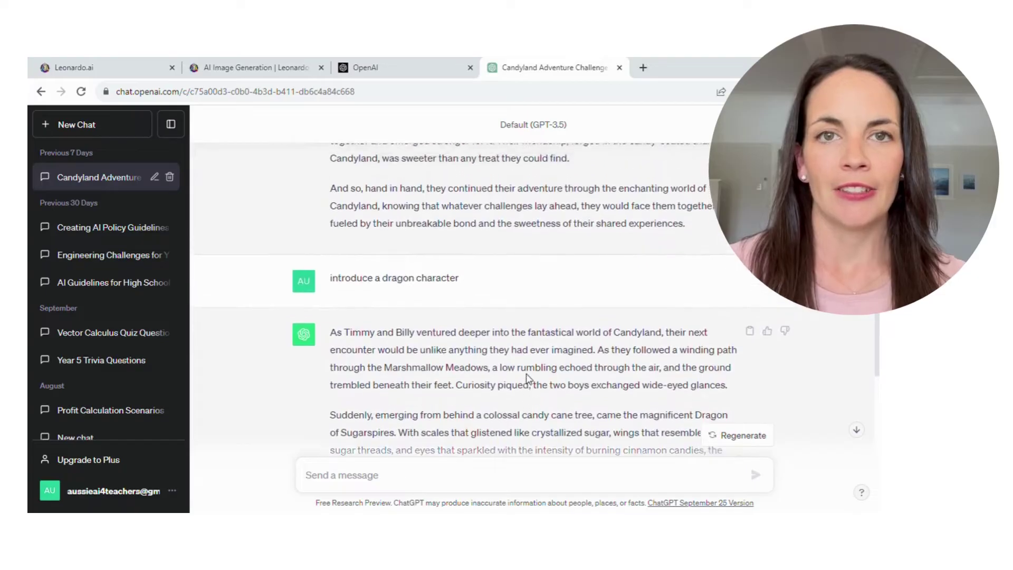
pyautogui.scroll(15, 527, 377)
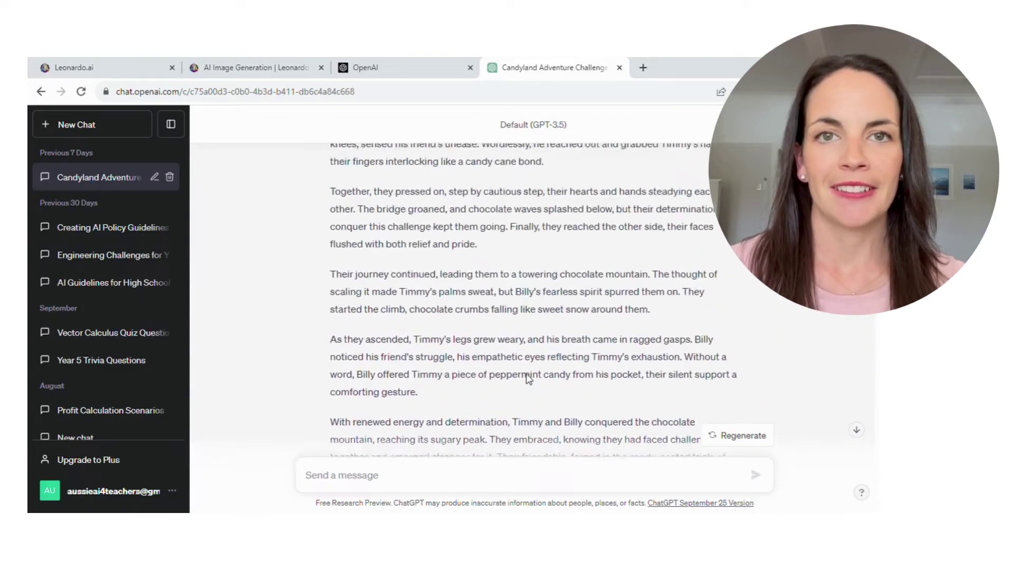
pyautogui.scroll(1, 528, 378)
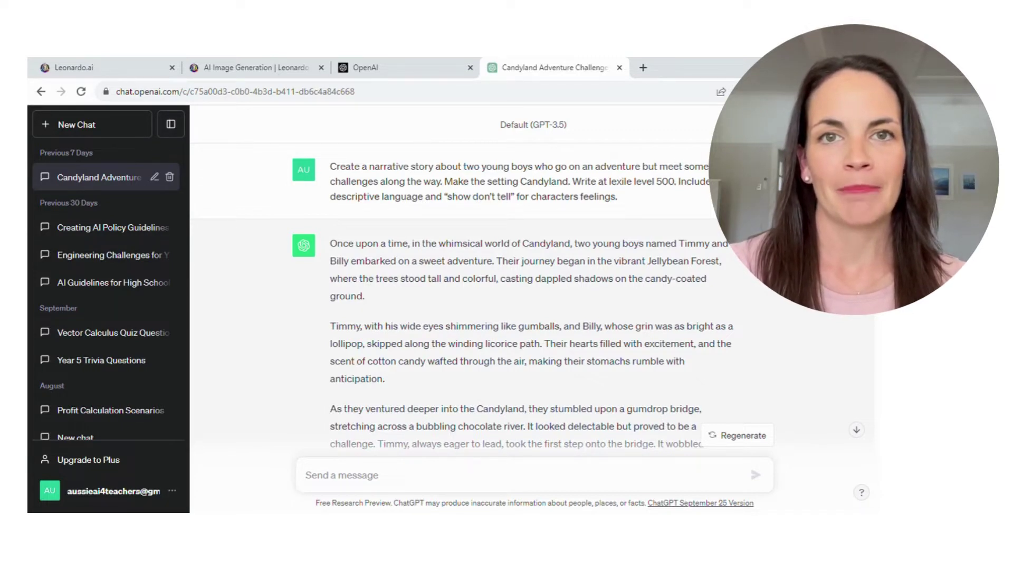
pyautogui.click(76, 124)
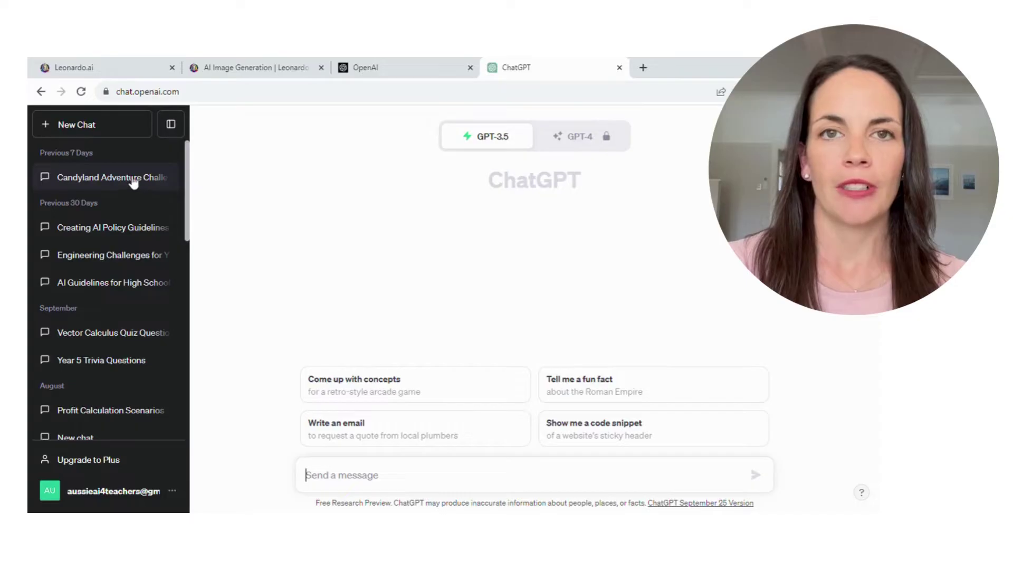
pyautogui.click(134, 182)
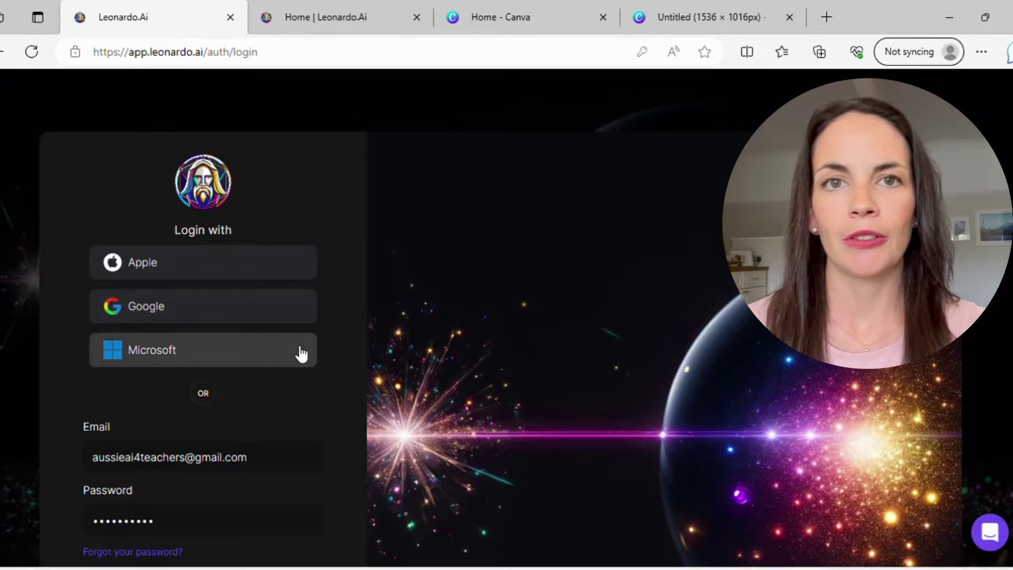
# Switch to the Leonardo.Ai home page and look through the range of featured image models
pyautogui.click(296, 34)
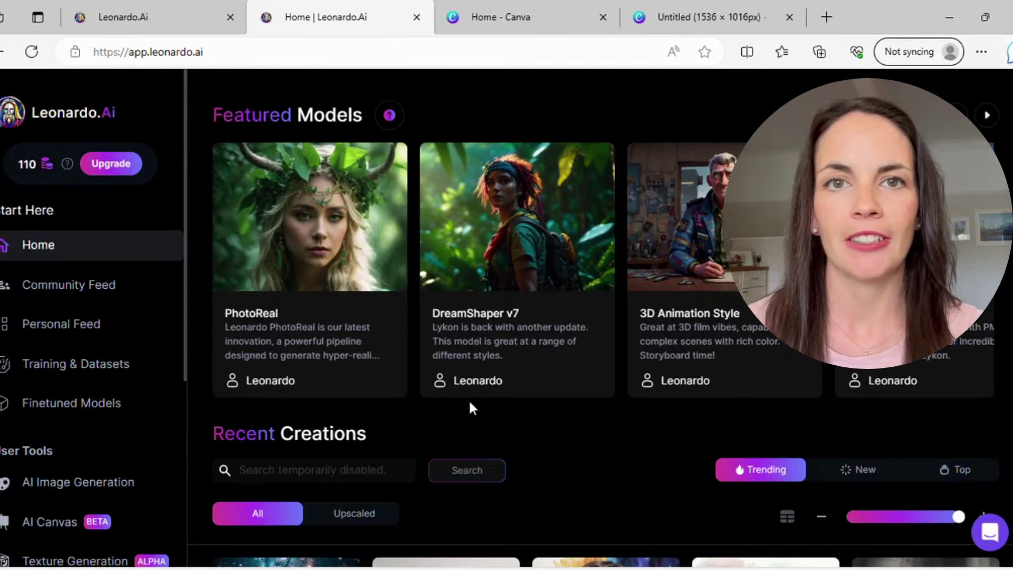
pyautogui.hscroll(5, 564, 395)
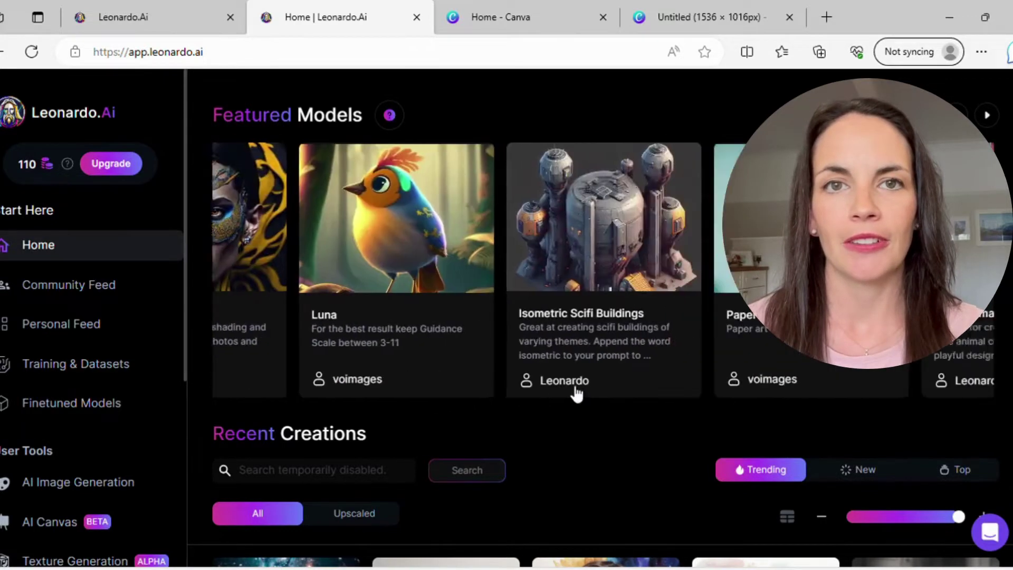
pyautogui.hscroll(4, 576, 393)
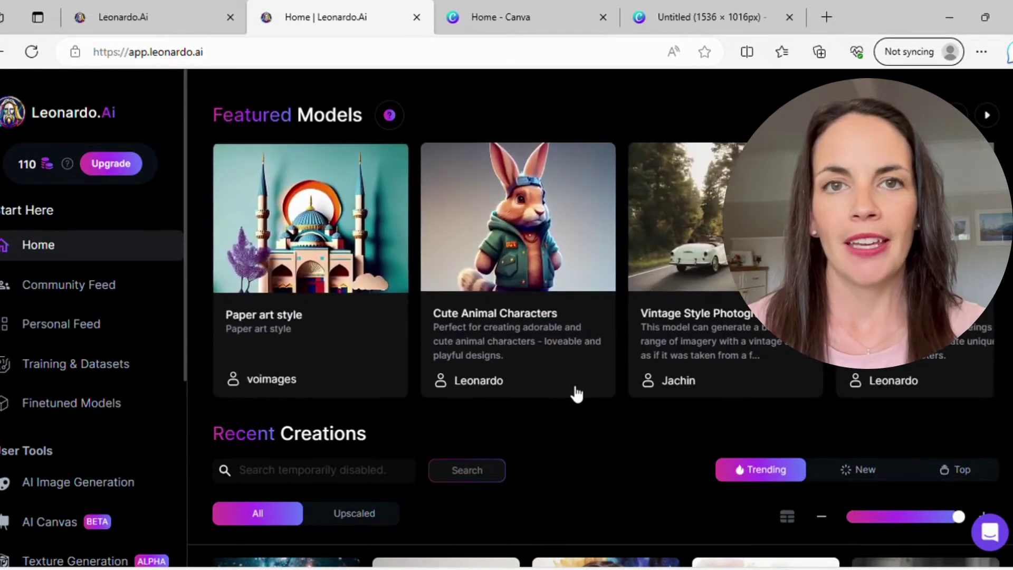
pyautogui.hscroll(5, 576, 393)
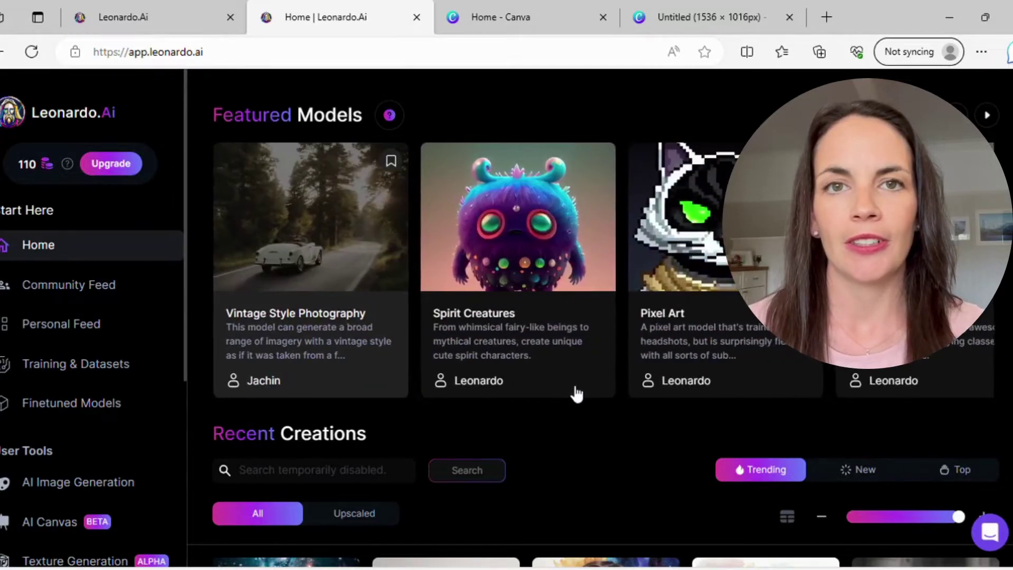
pyautogui.hscroll(5, 577, 393)
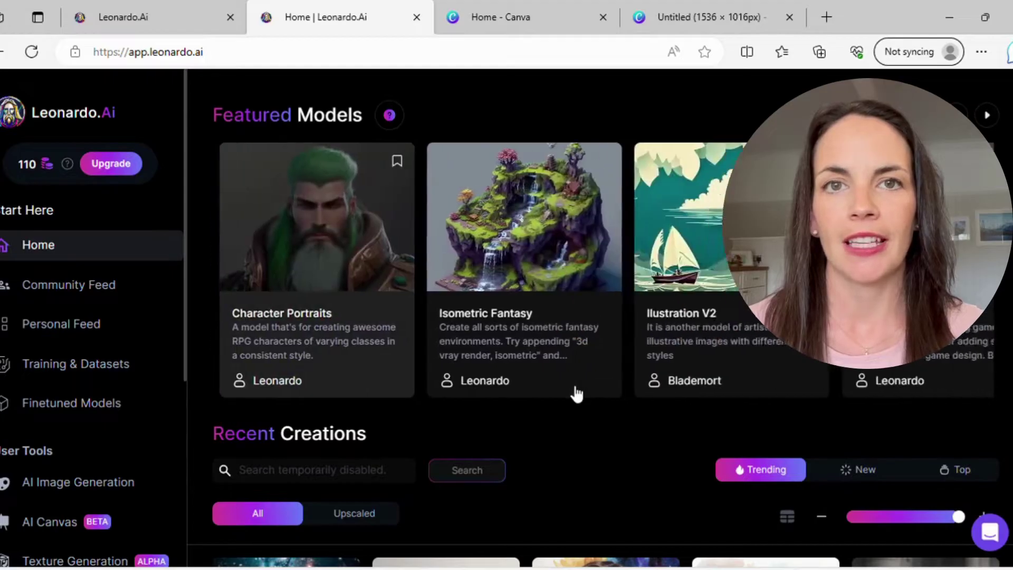
pyautogui.hscroll(3, 576, 393)
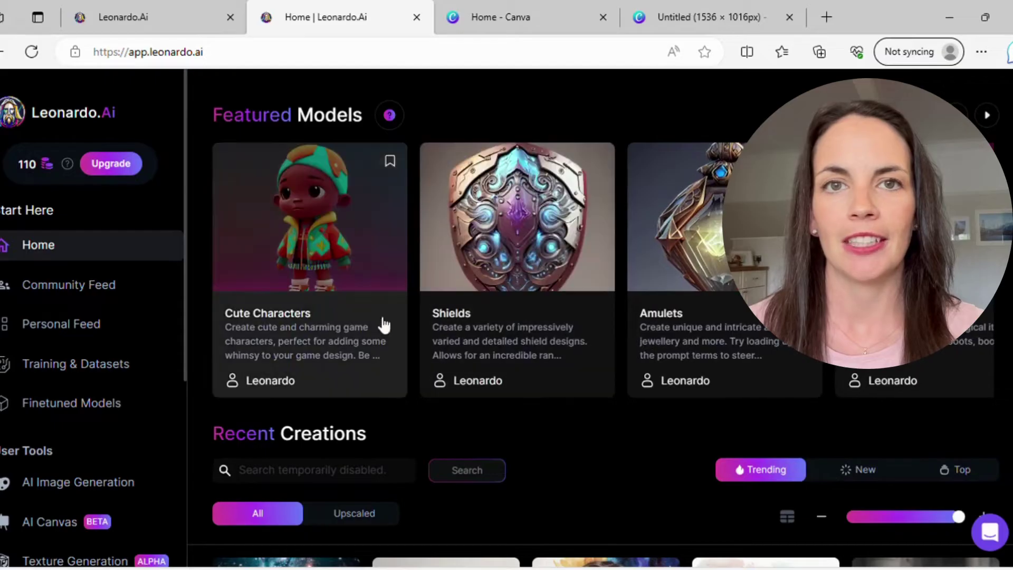
pyautogui.hscroll(1, 582, 362)
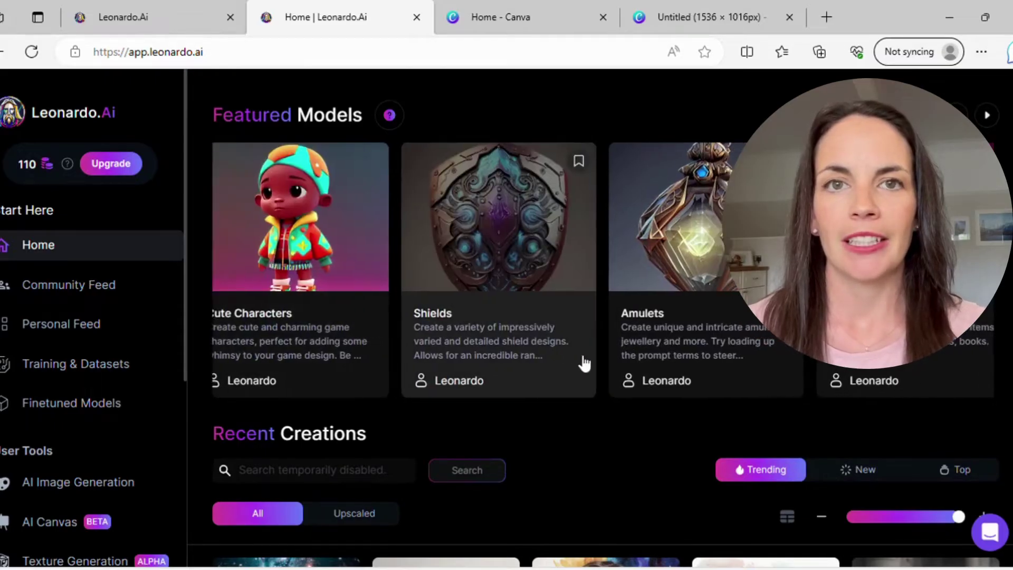
pyautogui.hscroll(-15, 584, 363)
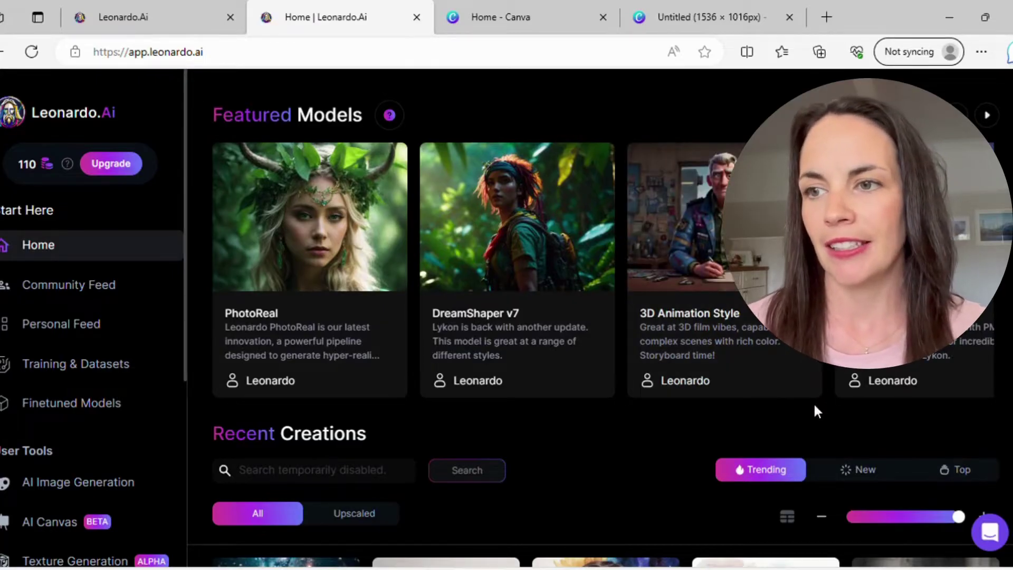
# Browse the trending community images under Recent Creations, checking the prompts used for individual pictures
pyautogui.scroll(-5, 816, 411)
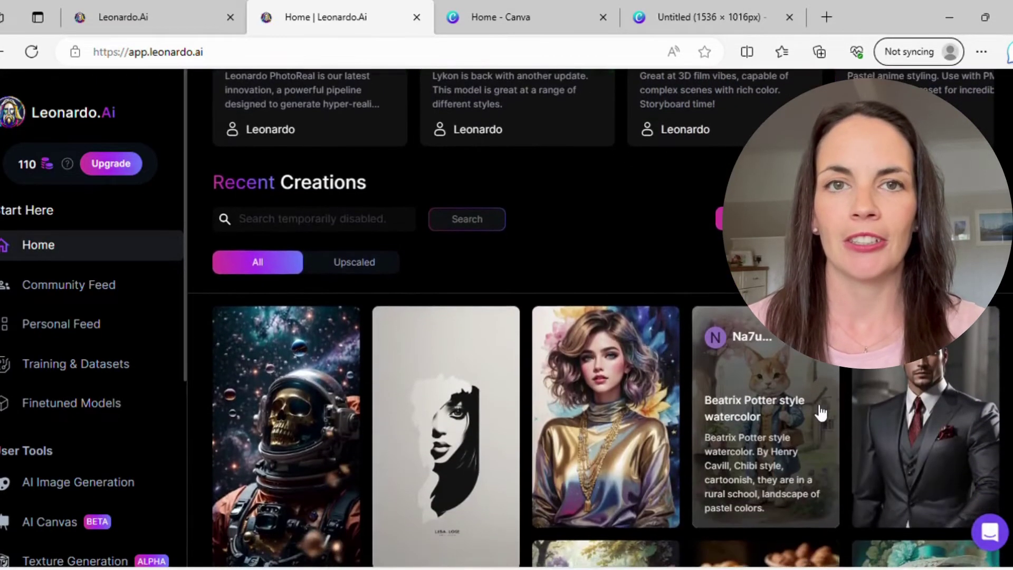
pyautogui.scroll(-2, 821, 412)
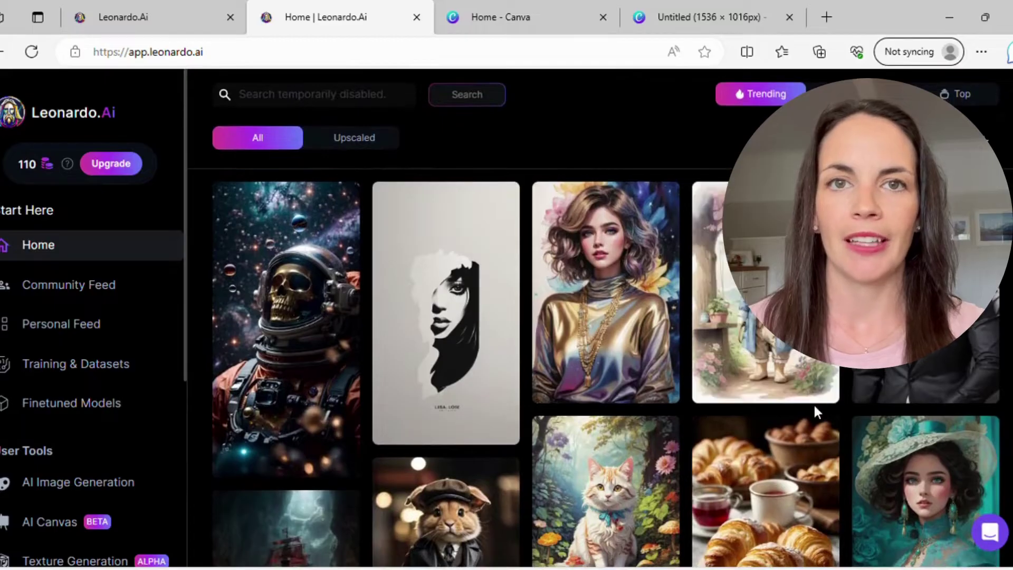
pyautogui.moveTo(651, 369)
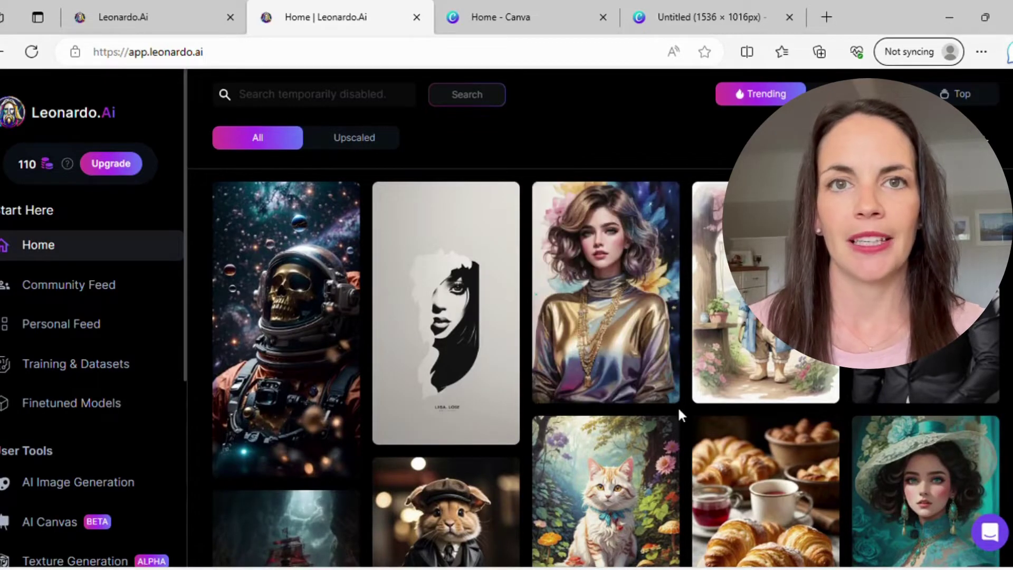
pyautogui.scroll(-3, 677, 407)
pyautogui.scroll(-5, 684, 417)
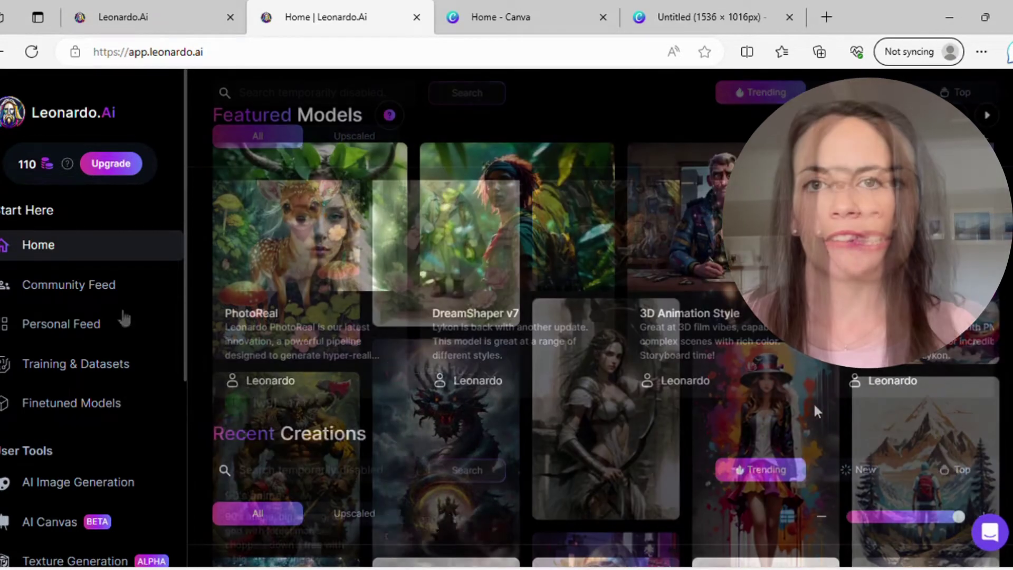
pyautogui.scroll(-3, 815, 413)
pyautogui.scroll(-2, 820, 413)
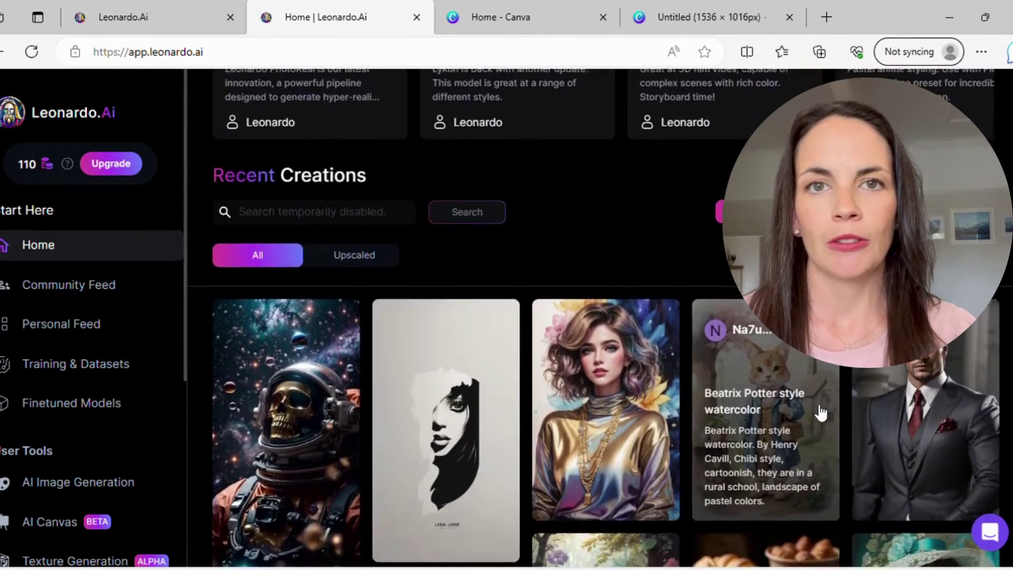
pyautogui.scroll(-2, 821, 413)
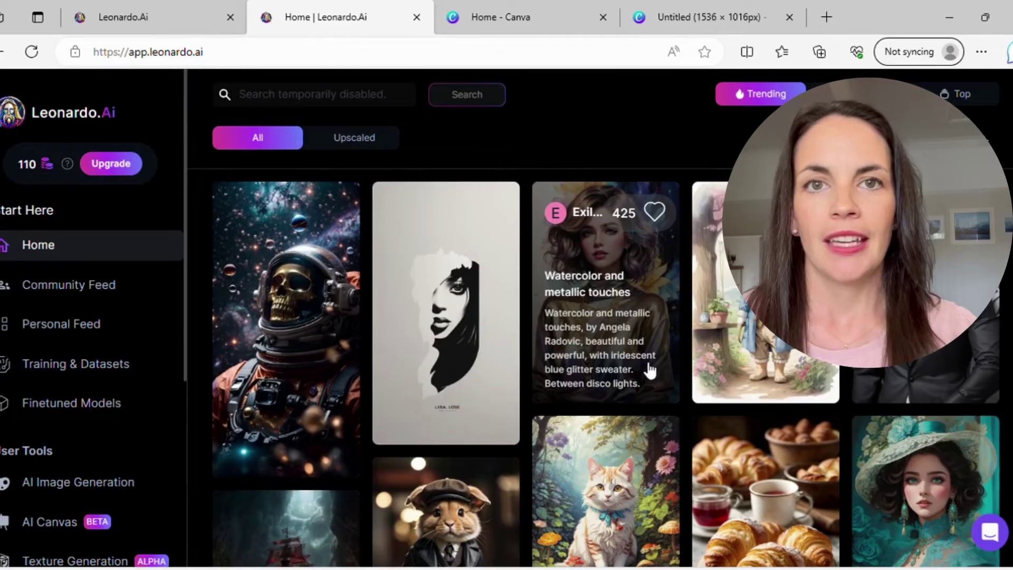
pyautogui.scroll(-2, 678, 407)
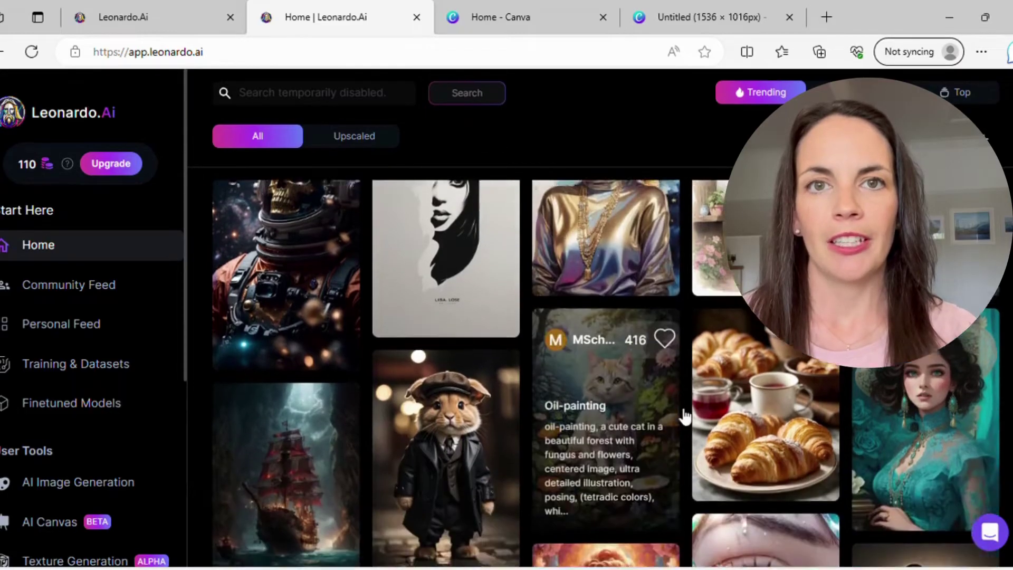
pyautogui.scroll(-10, 684, 416)
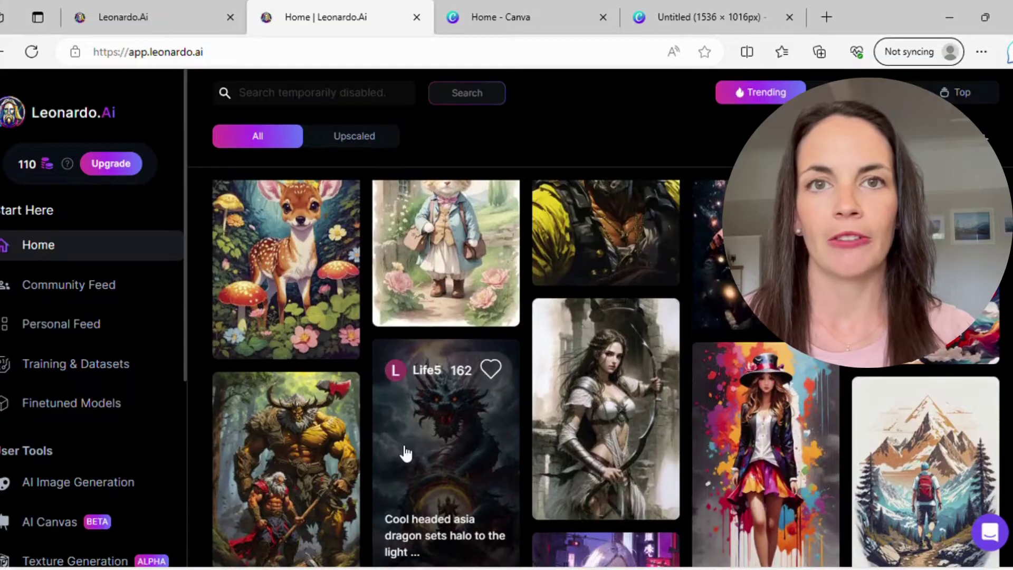
# Open the Personal Feed and look through your own generated Candyland character images and their prompts
pyautogui.click(64, 330)
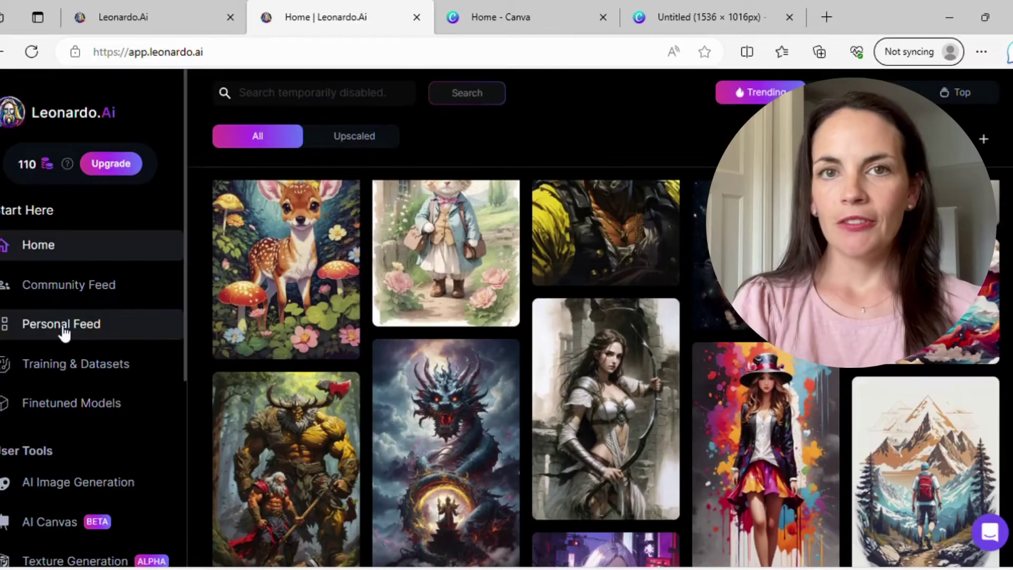
pyautogui.click(63, 330)
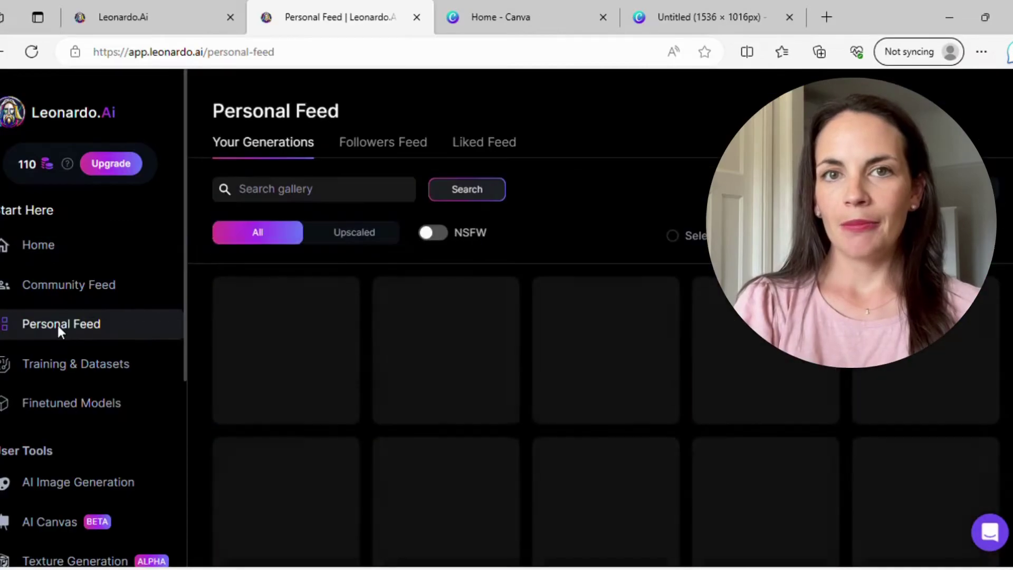
pyautogui.scroll(-2, 610, 446)
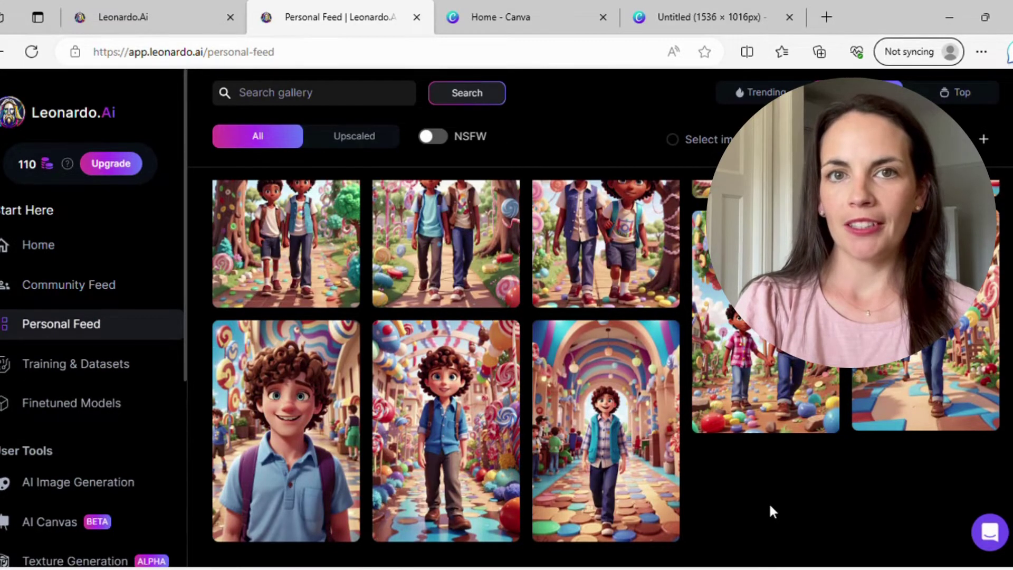
pyautogui.scroll(1, 775, 511)
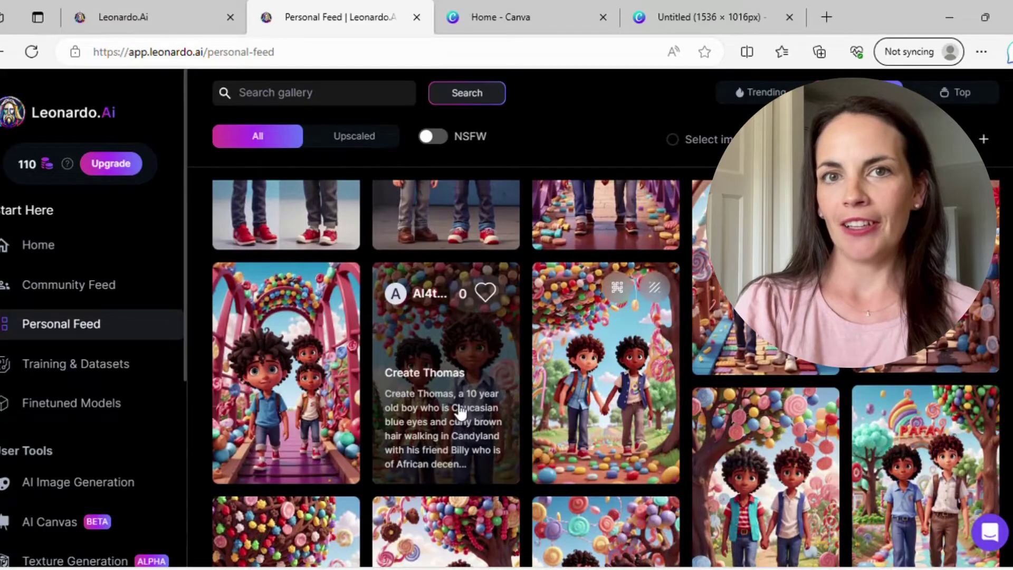
pyautogui.scroll(5, 460, 415)
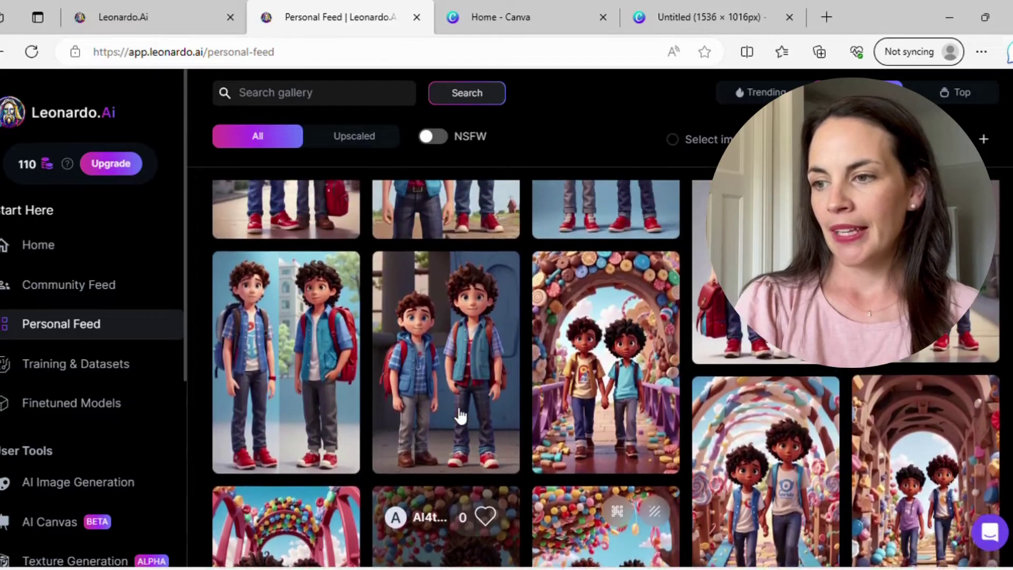
pyautogui.scroll(3, 460, 415)
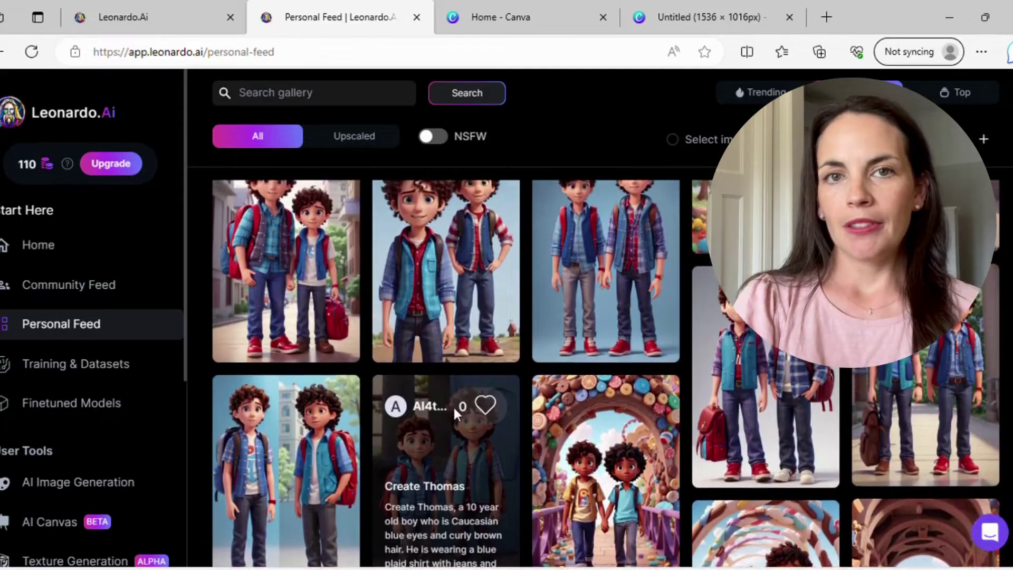
# Look back through the newer Candyland images in the Personal Feed, including the character sheets, landscapes and walking scenes with their prompts
pyautogui.scroll(3, 460, 415)
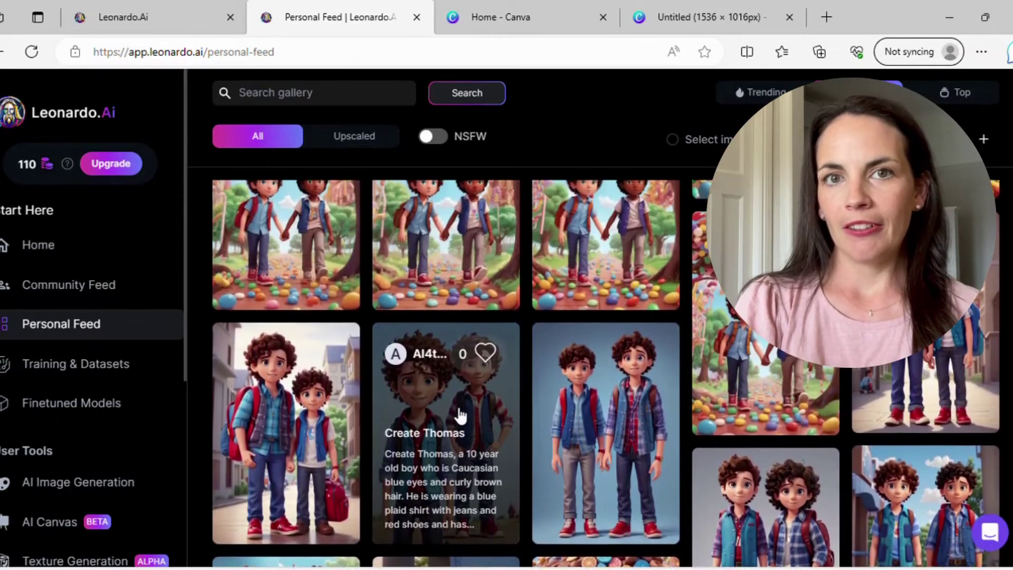
pyautogui.scroll(2, 460, 415)
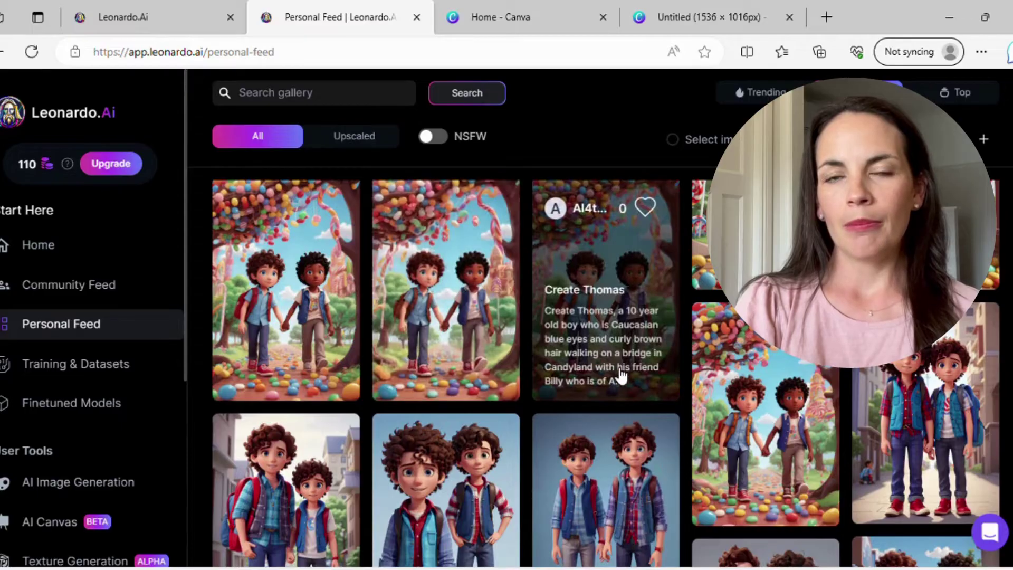
pyautogui.scroll(5, 621, 376)
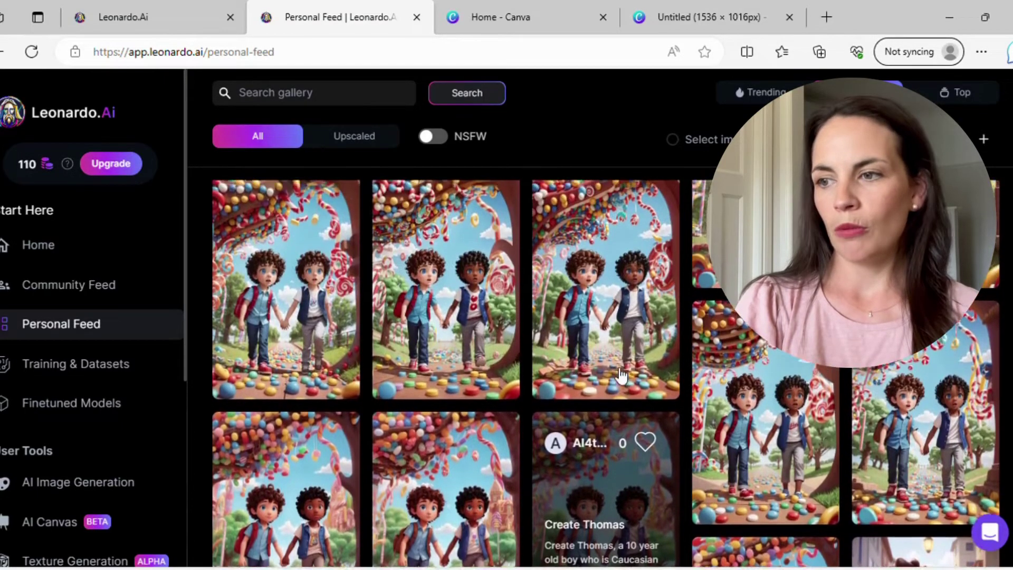
pyautogui.scroll(3, 621, 376)
pyautogui.scroll(2, 621, 375)
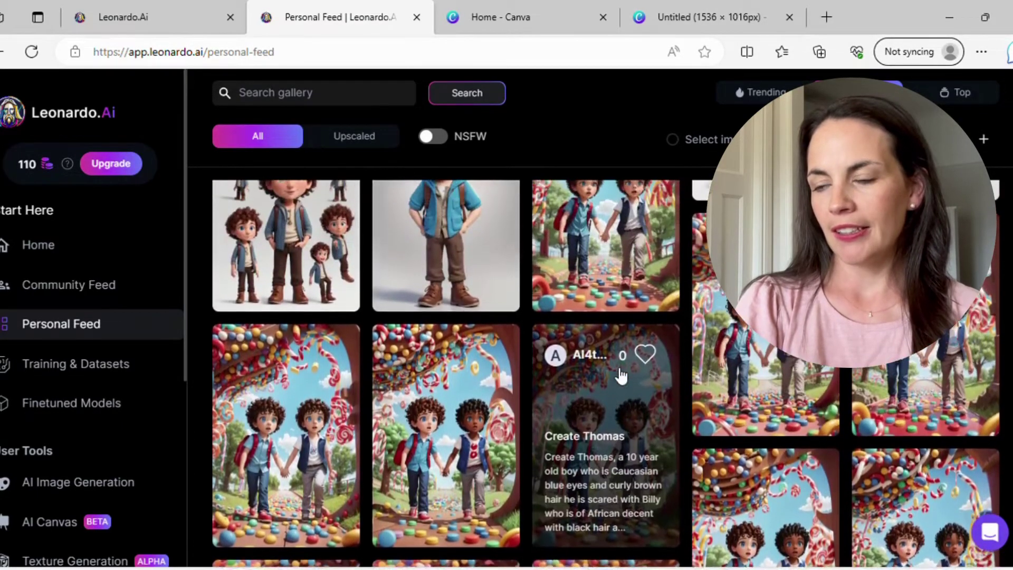
pyautogui.scroll(2, 614, 366)
pyautogui.scroll(5, 614, 367)
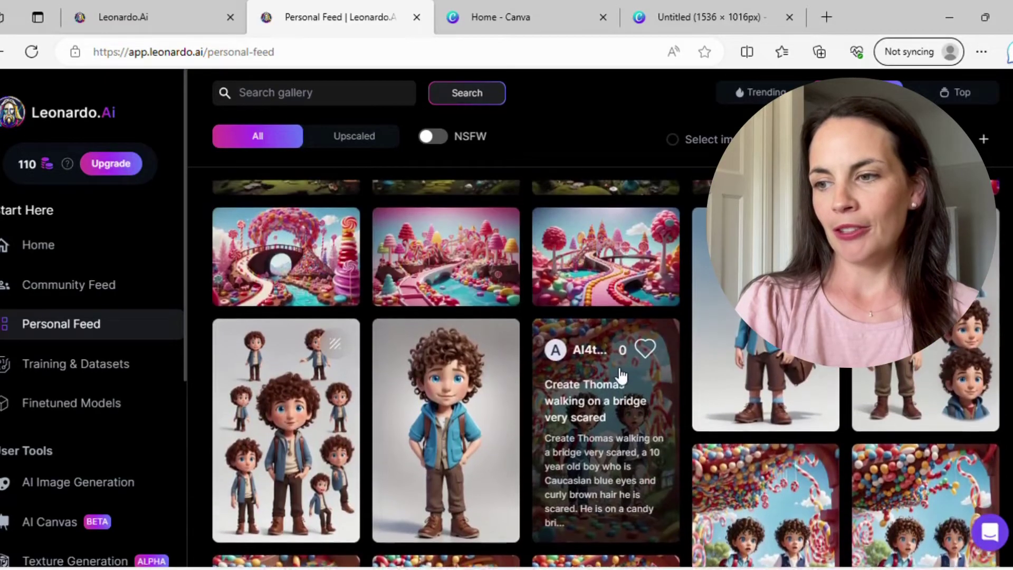
pyautogui.scroll(-6, 620, 375)
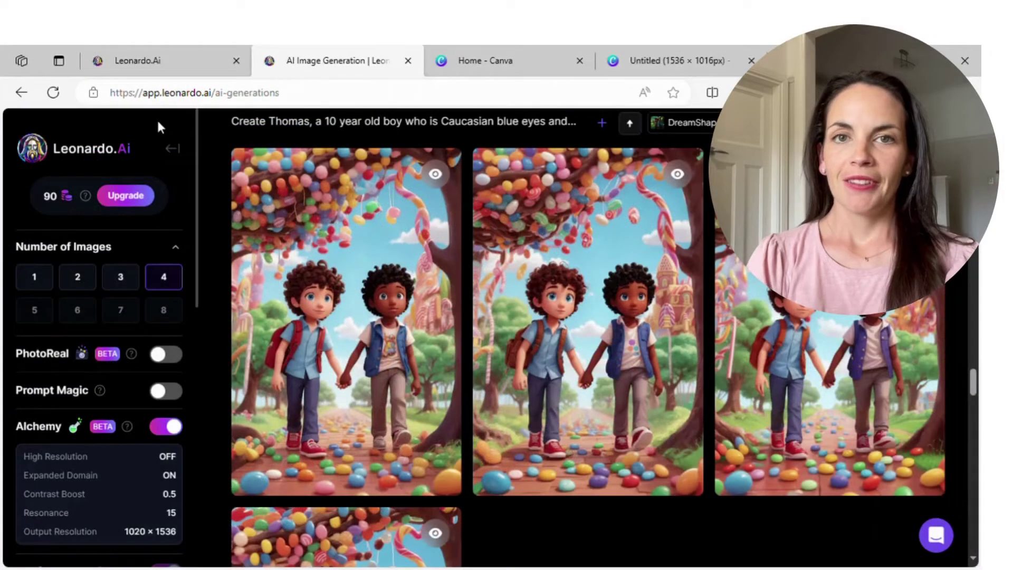
# Use the second image of the two boys on the jelly bean path as the Image to Image input
pyautogui.moveTo(551, 440)
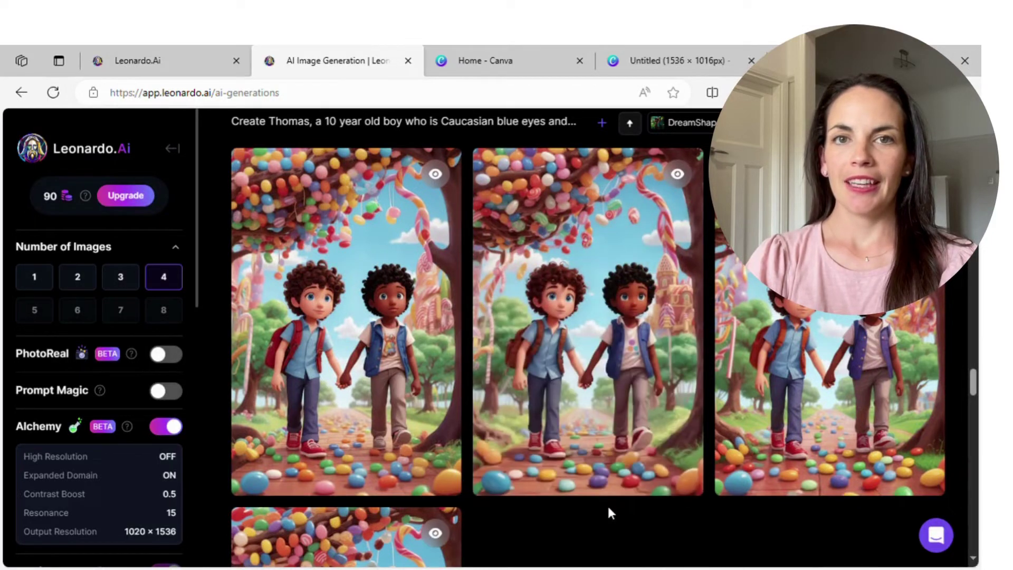
pyautogui.moveTo(611, 407)
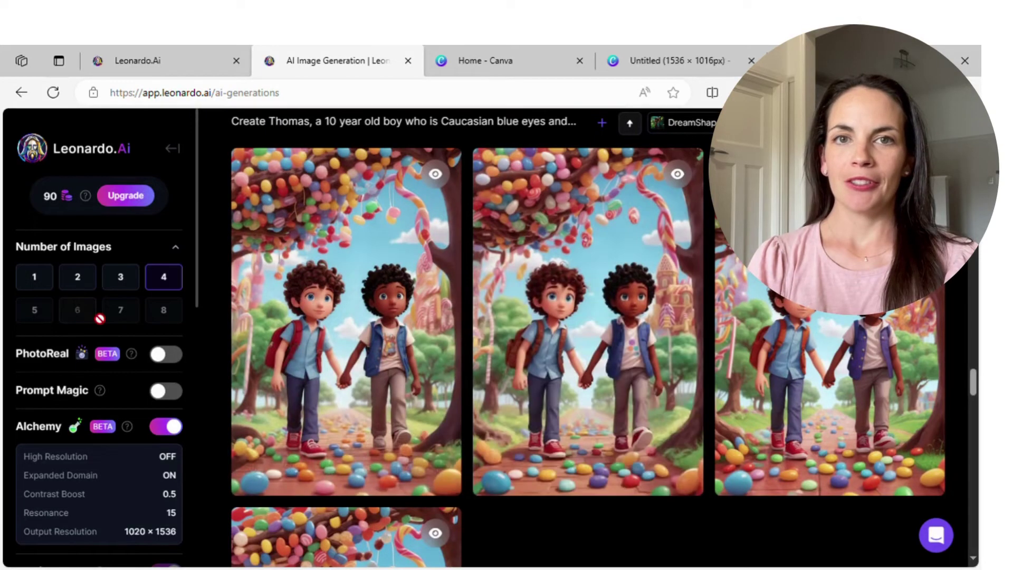
pyautogui.scroll(-9, 100, 317)
pyautogui.scroll(-3, 100, 319)
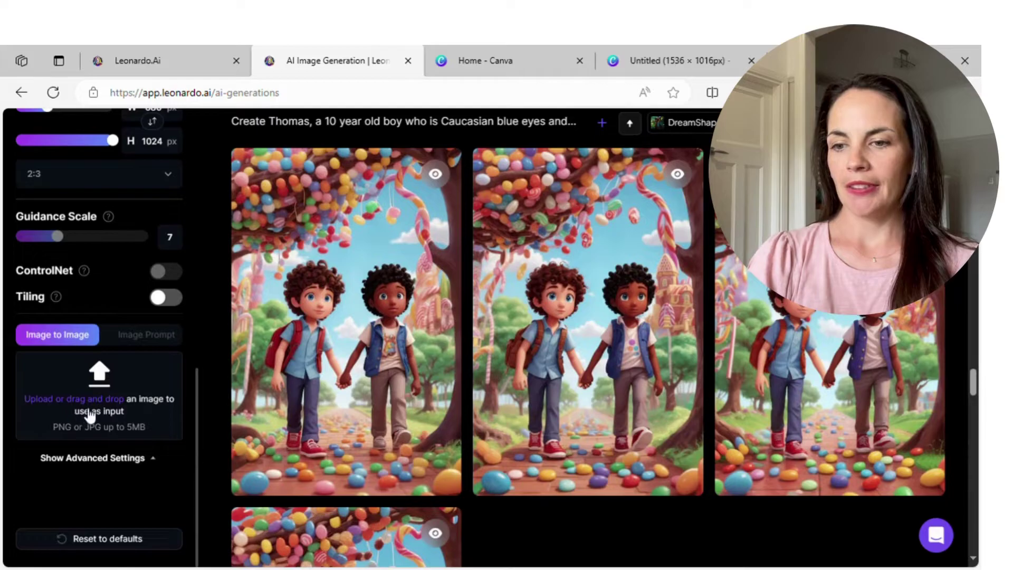
pyautogui.moveTo(572, 431)
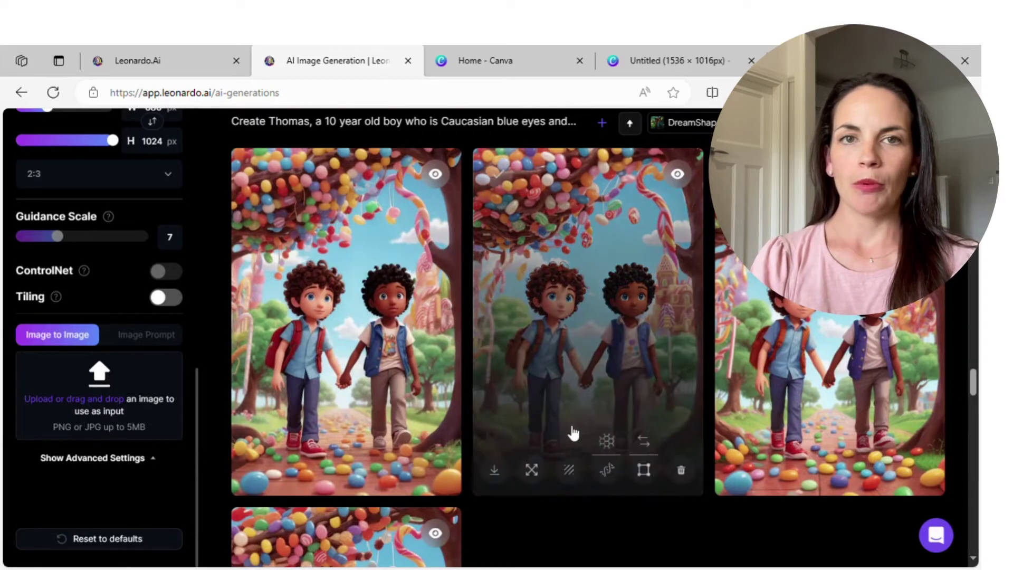
pyautogui.click(644, 443)
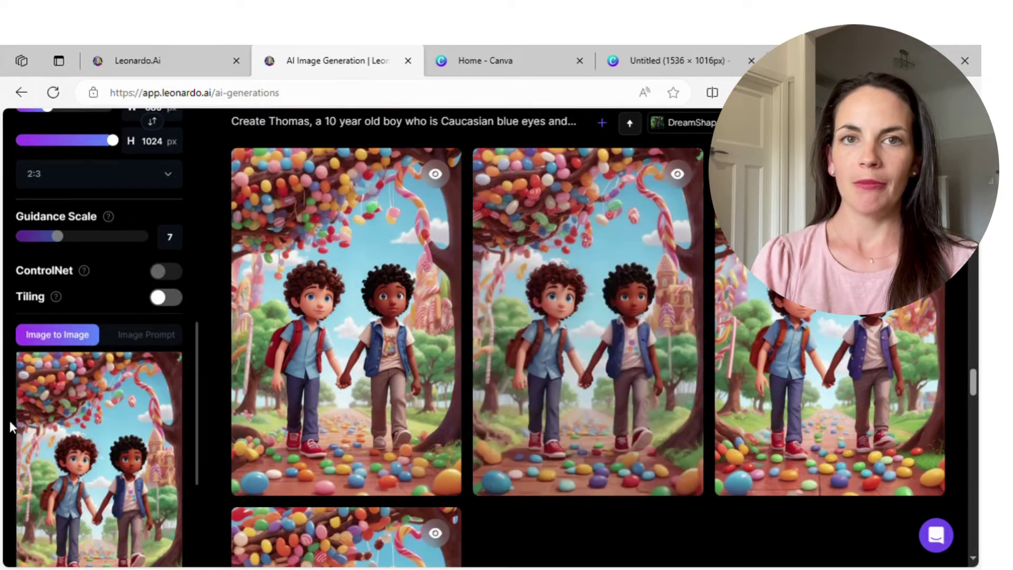
# Set the Init Strength of the input image to 0.24
pyautogui.scroll(-3, 128, 451)
pyautogui.scroll(-1, 128, 451)
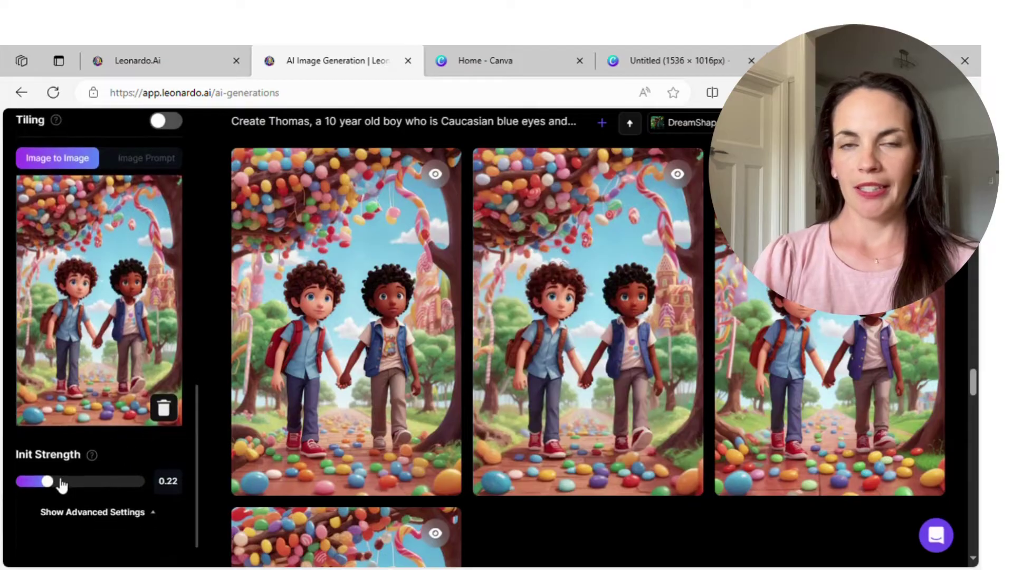
pyautogui.moveTo(52, 482); pyautogui.dragTo(45, 482)
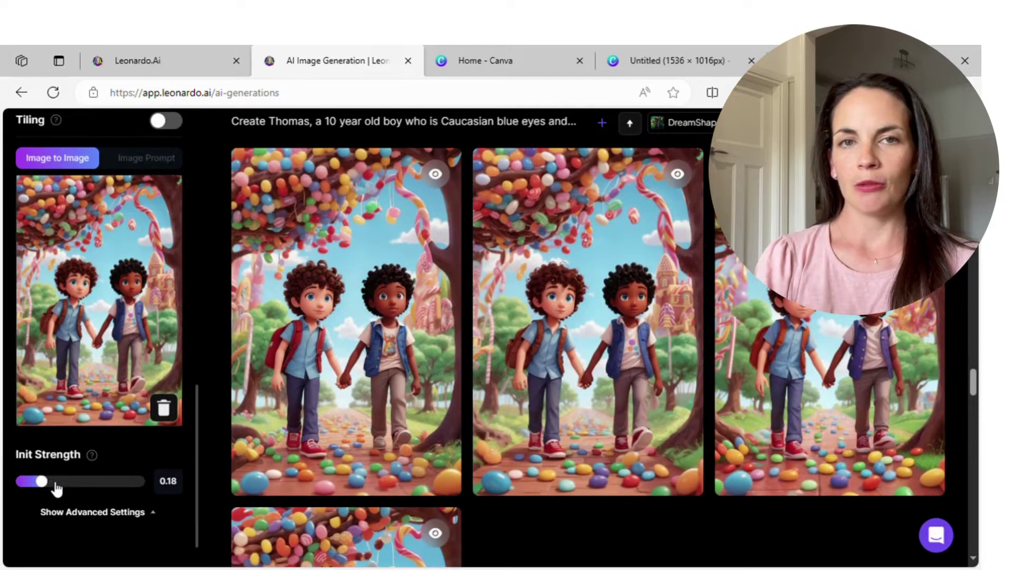
pyautogui.click(54, 482)
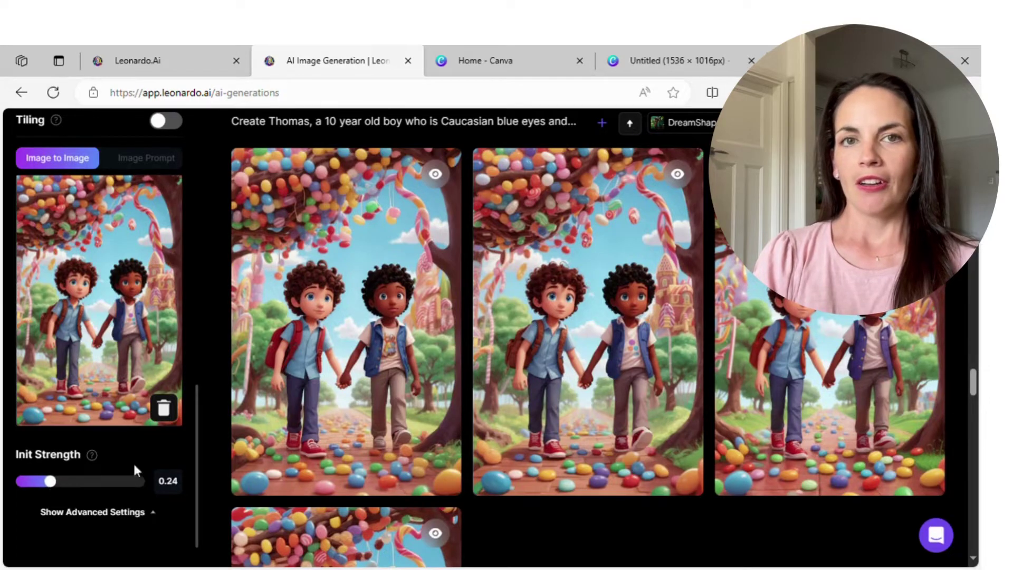
# Expand the full prompt behind the chosen jelly bean image, copy it, and reuse it as the AI Image Generation prompt
pyautogui.scroll(4, 561, 402)
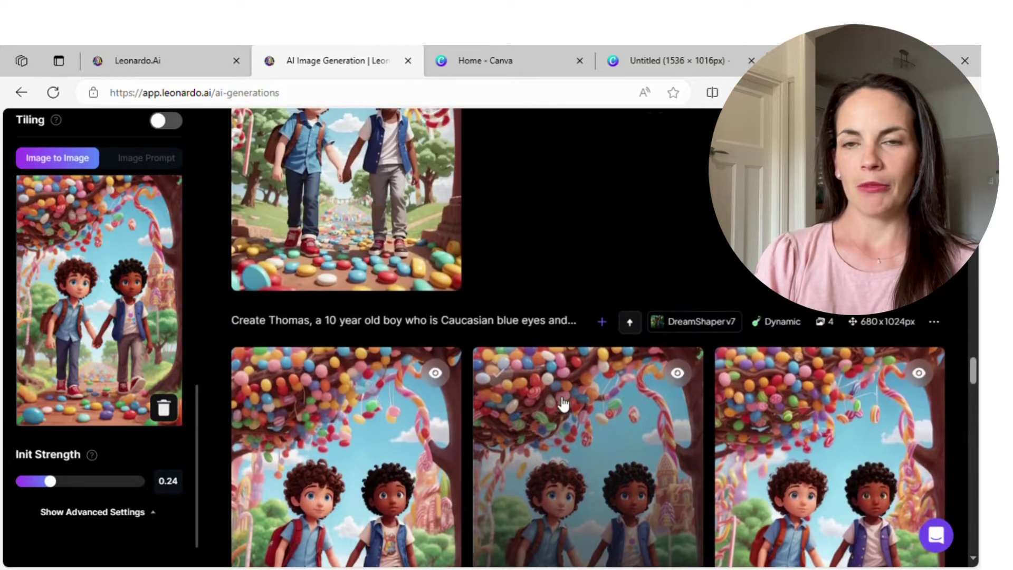
pyautogui.click(604, 327)
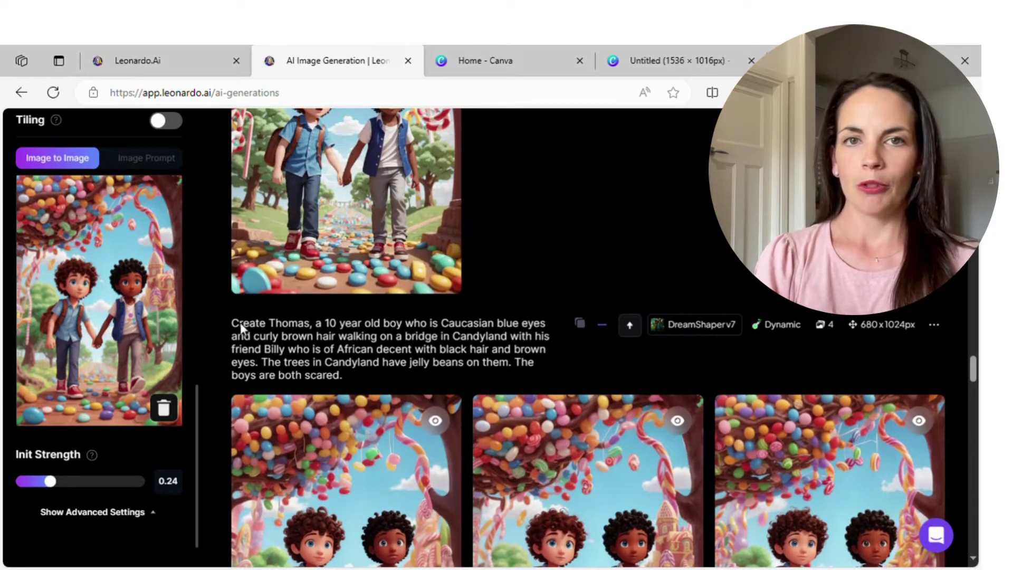
pyautogui.moveTo(232, 324); pyautogui.dragTo(373, 381)
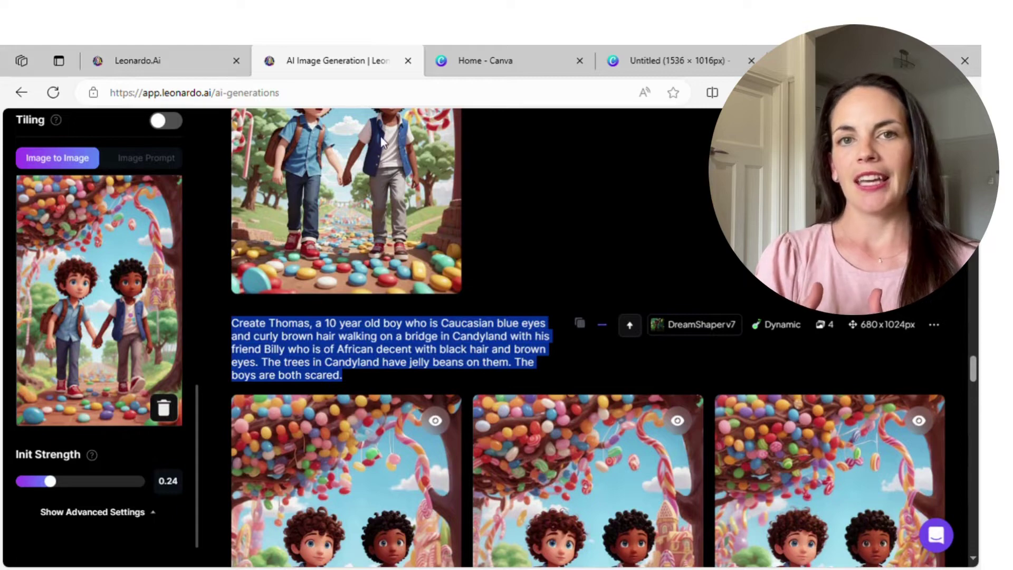
pyautogui.scroll(1, 432, 230)
pyautogui.scroll(10, 432, 230)
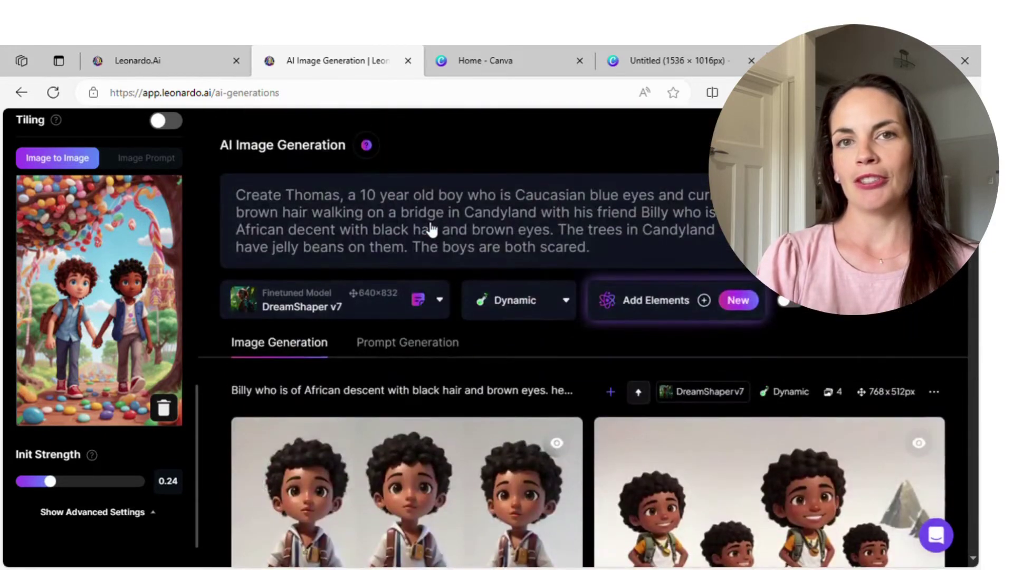
pyautogui.moveTo(589, 247); pyautogui.dragTo(236, 195)
pyautogui.click(235, 195)
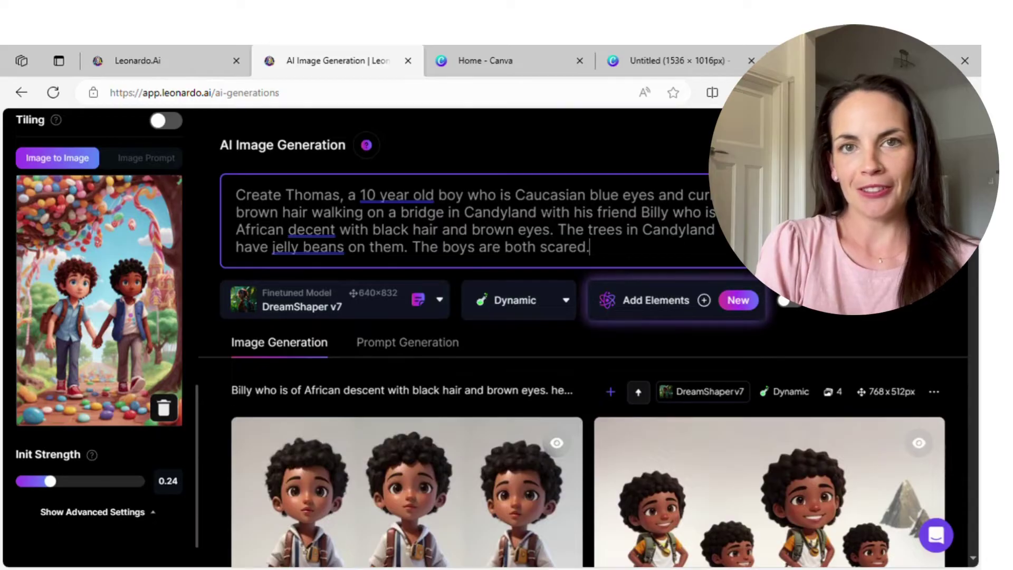
# Replace "on a bridge in Candyland" in the generation prompt with "in a forest"
pyautogui.press('BackSpace')
pyautogui.press('BackSpace')
pyautogui.press('BackSpace')
pyautogui.press('BackSpace')
pyautogui.press('BackSpace')
pyautogui.press('BackSpace')
pyautogui.press('BackSpace')
pyautogui.press('BackSpace')
pyautogui.press('BackSpace')
pyautogui.press('BackSpace')
pyautogui.press('BackSpace')
pyautogui.press('BackSpace')
pyautogui.press('BackSpace')
pyautogui.press('BackSpace')
pyautogui.press('BackSpace')
pyautogui.press('BackSpace')
pyautogui.press('BackSpace')
pyautogui.press('BackSpace')
pyautogui.press('BackSpace')
pyautogui.press('BackSpace')
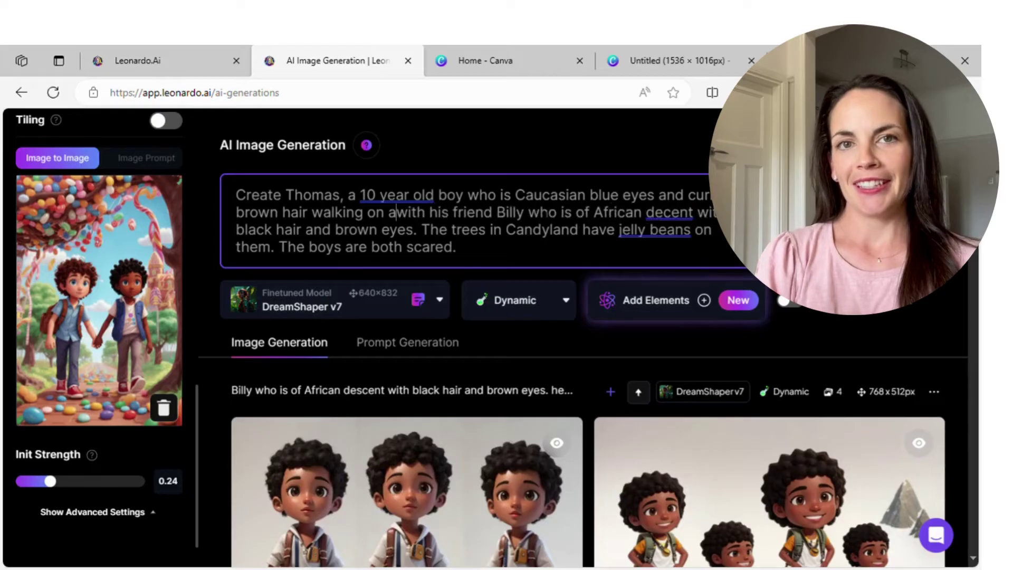
pyautogui.press('BackSpace')
pyautogui.press('BackSpace')
pyautogui.press('BackSpace')
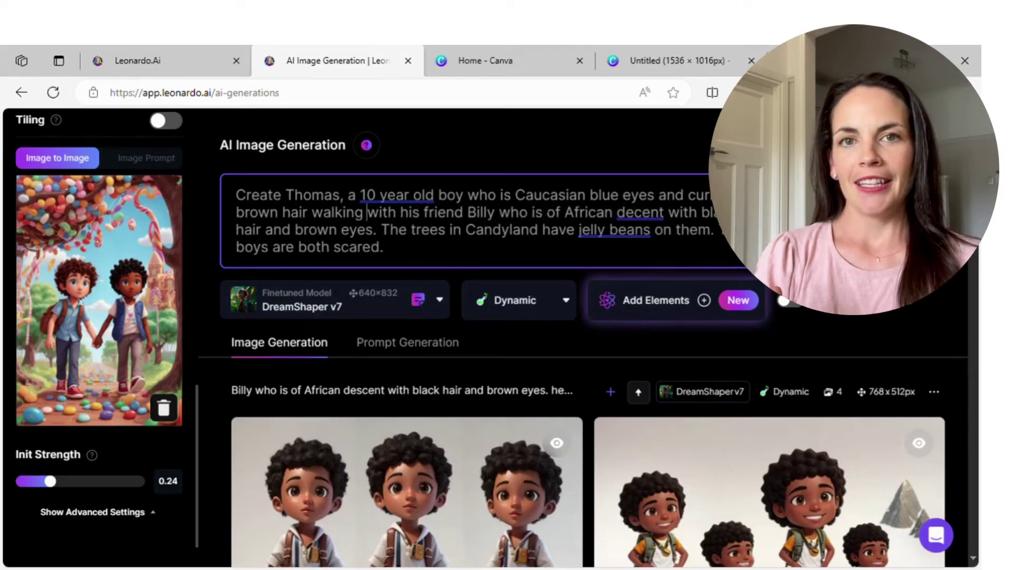
pyautogui.write('in a forest')
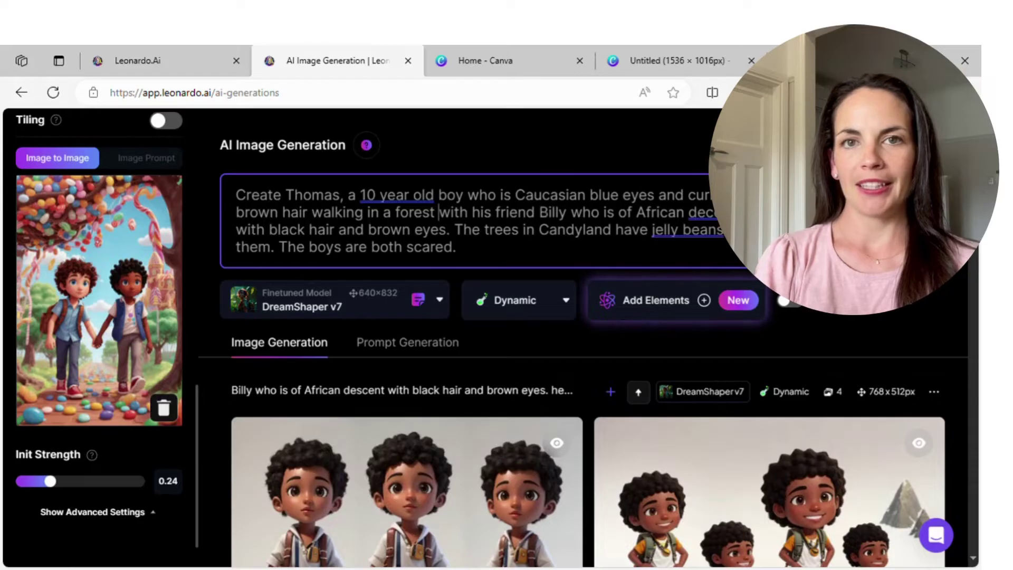
# Replace the sentences about jelly bean trees and scared boys with "The forest is whimsical" and generate the images
pyautogui.moveTo(462, 229); pyautogui.dragTo(457, 247)
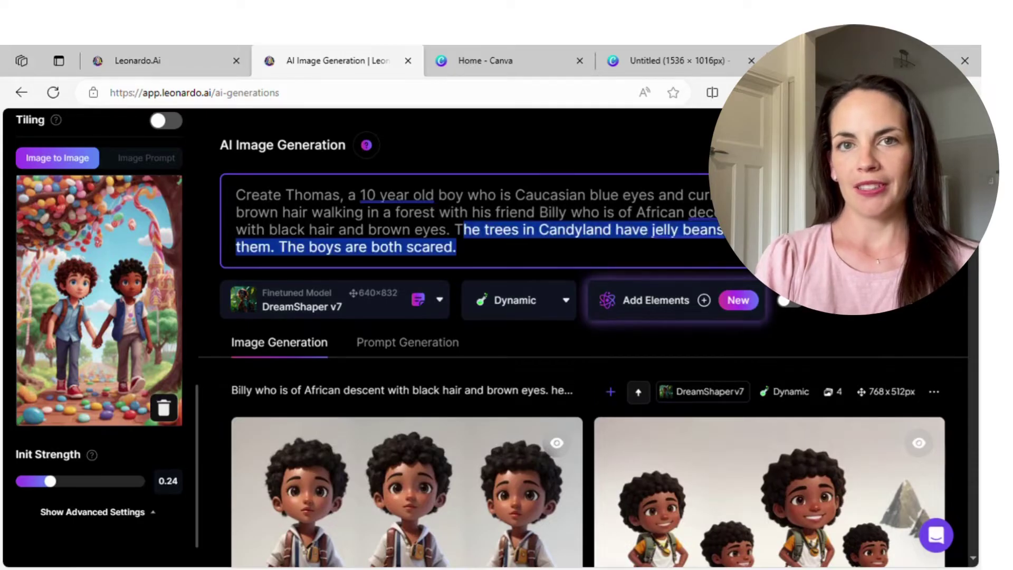
pyautogui.press('BackSpace')
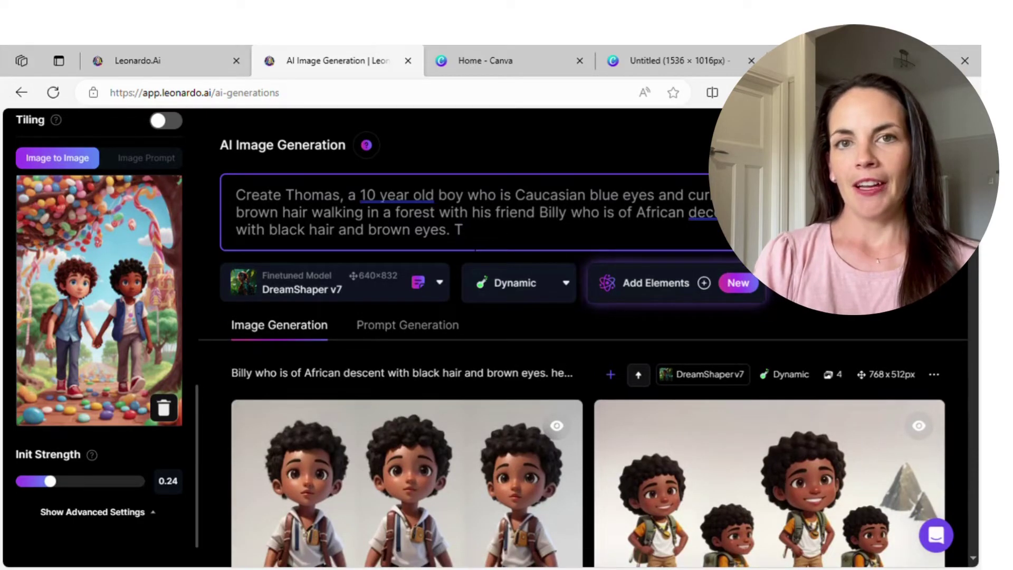
pyautogui.write('he forest is')
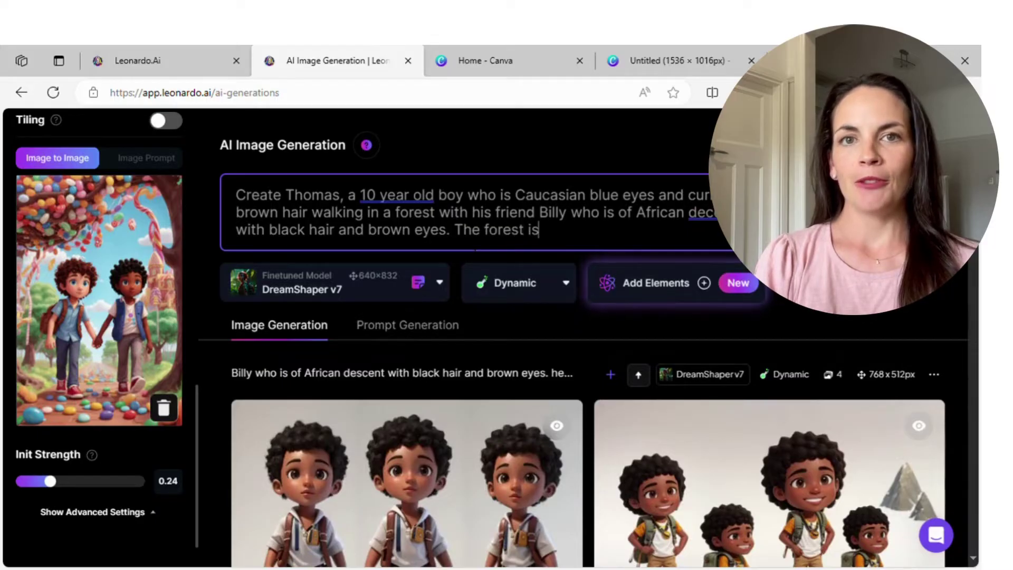
pyautogui.write(' whimi')
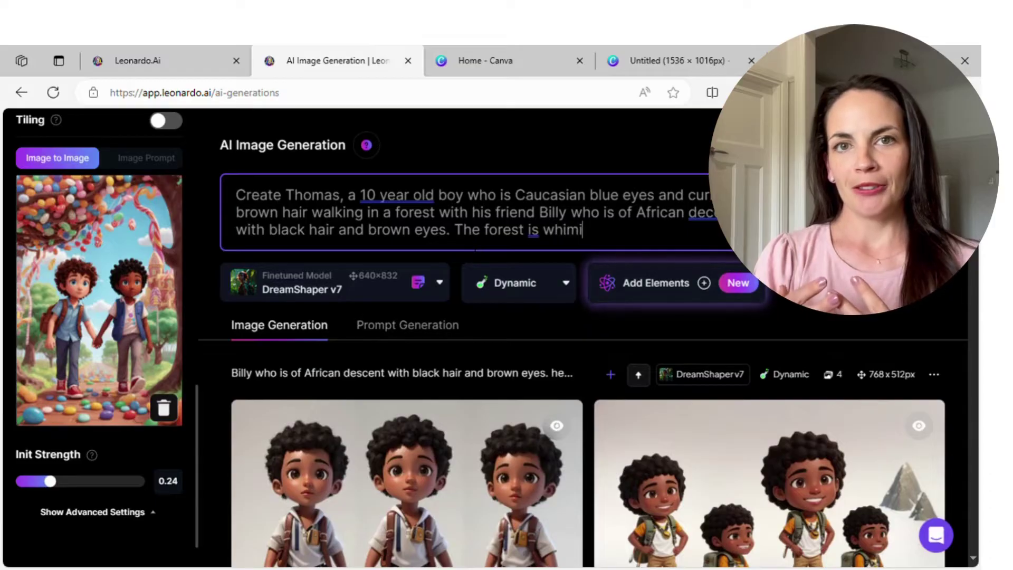
pyautogui.press('BackSpace')
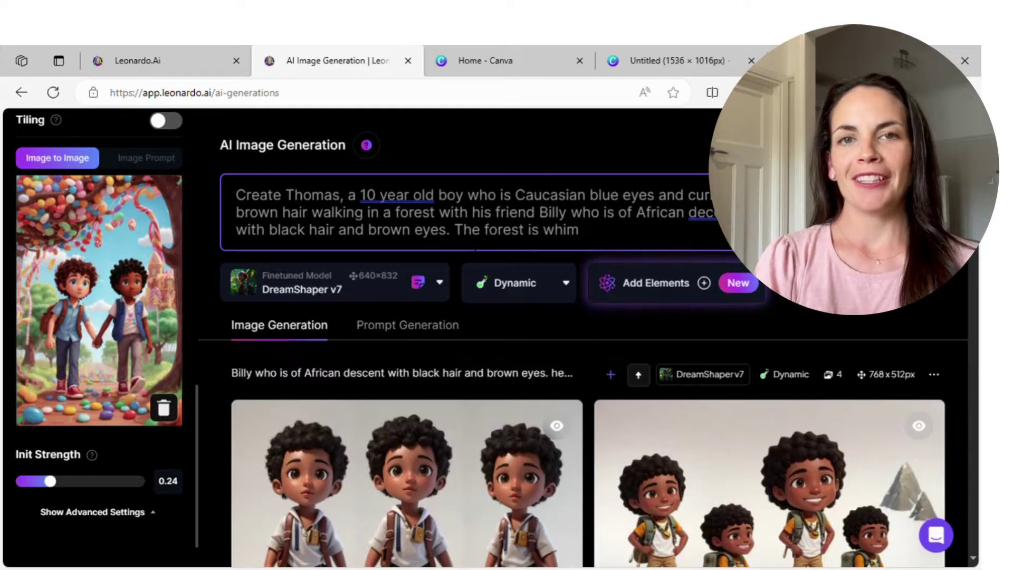
pyautogui.write('sical')
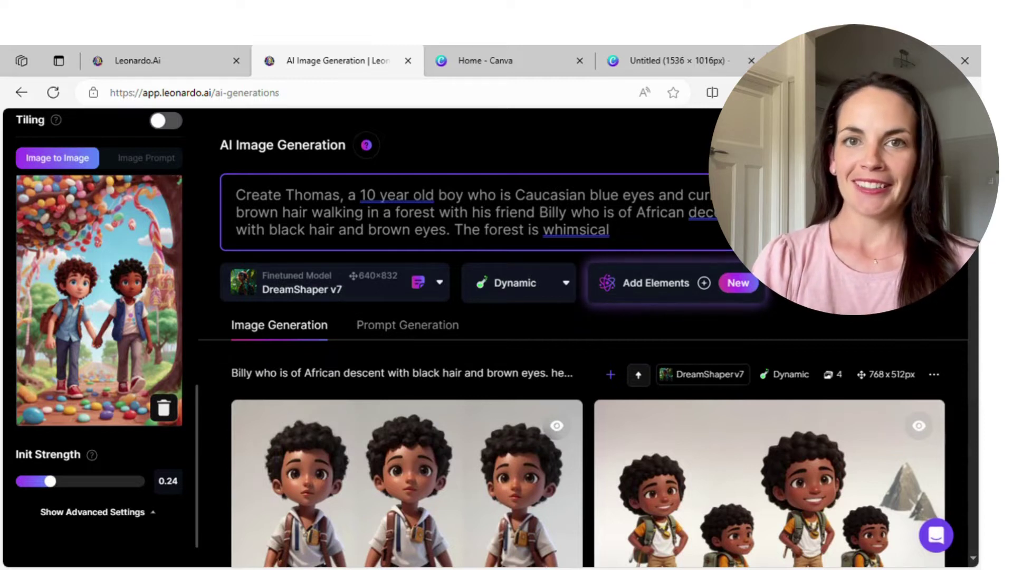
pyautogui.press('Return')
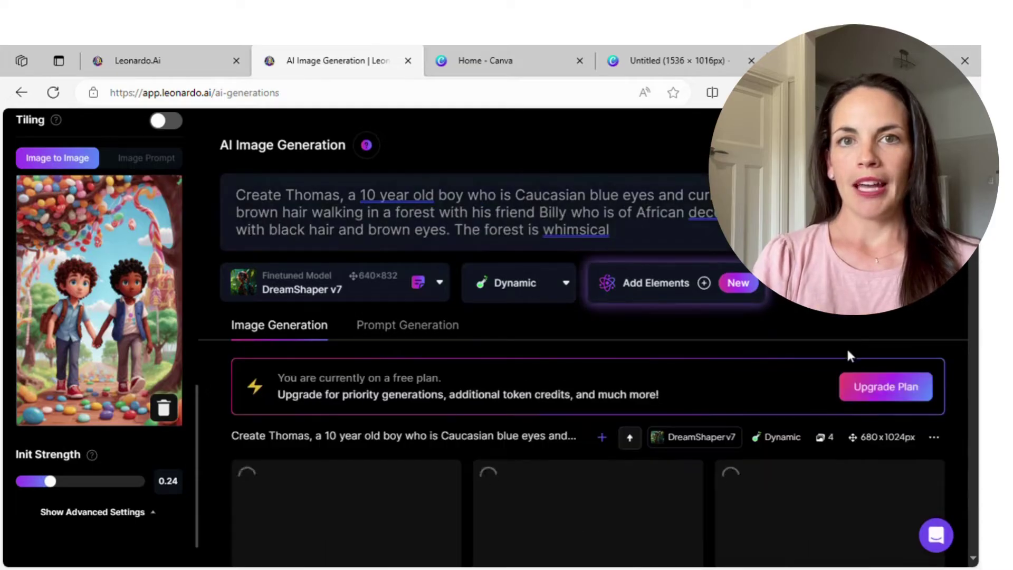
# Wait for the new batch of forest images and examine how the two boys are depicted
pyautogui.scroll(-2, 849, 357)
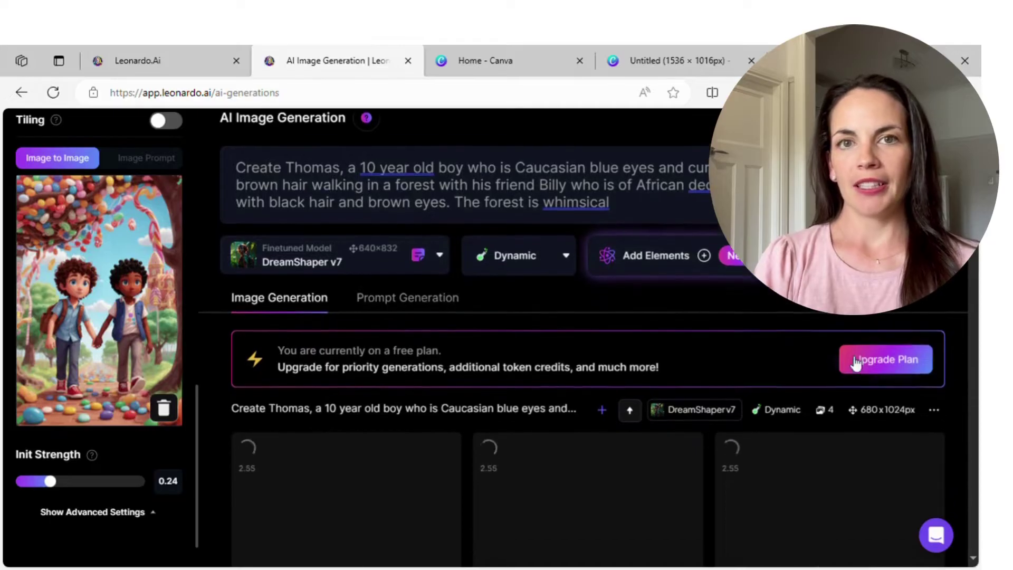
pyautogui.scroll(-3, 850, 358)
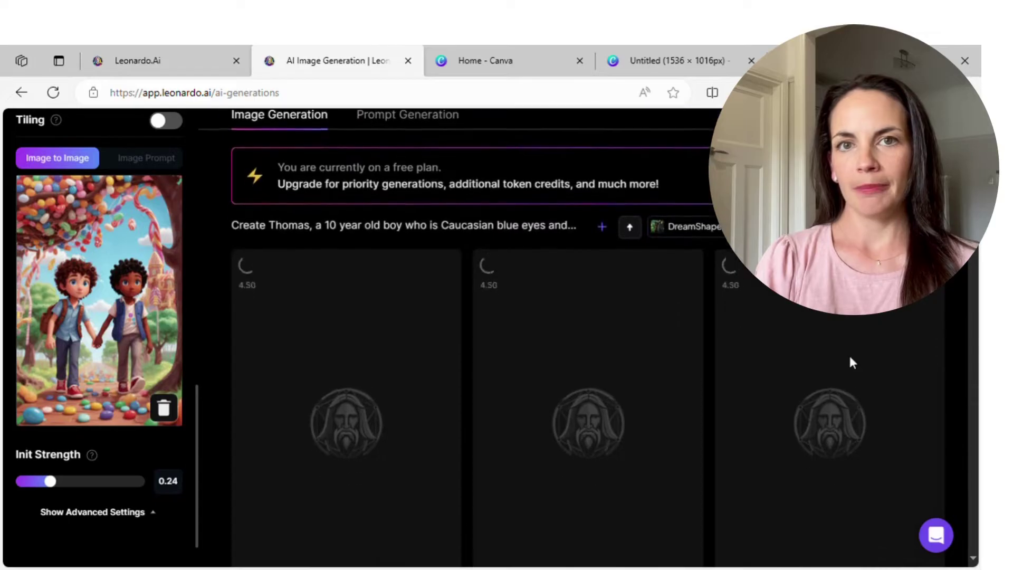
pyautogui.scroll(-1, 849, 357)
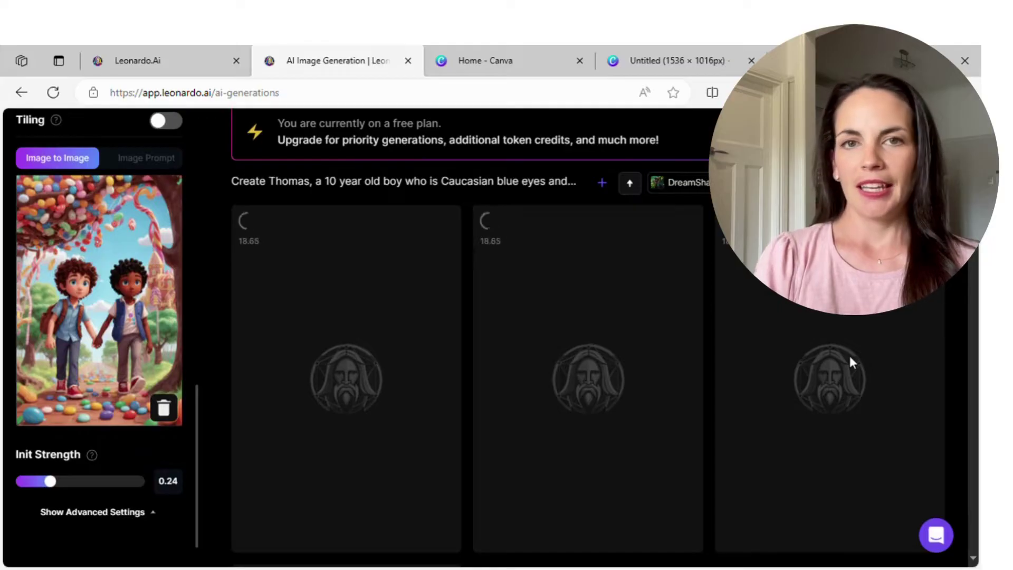
pyautogui.scroll(-2, 850, 362)
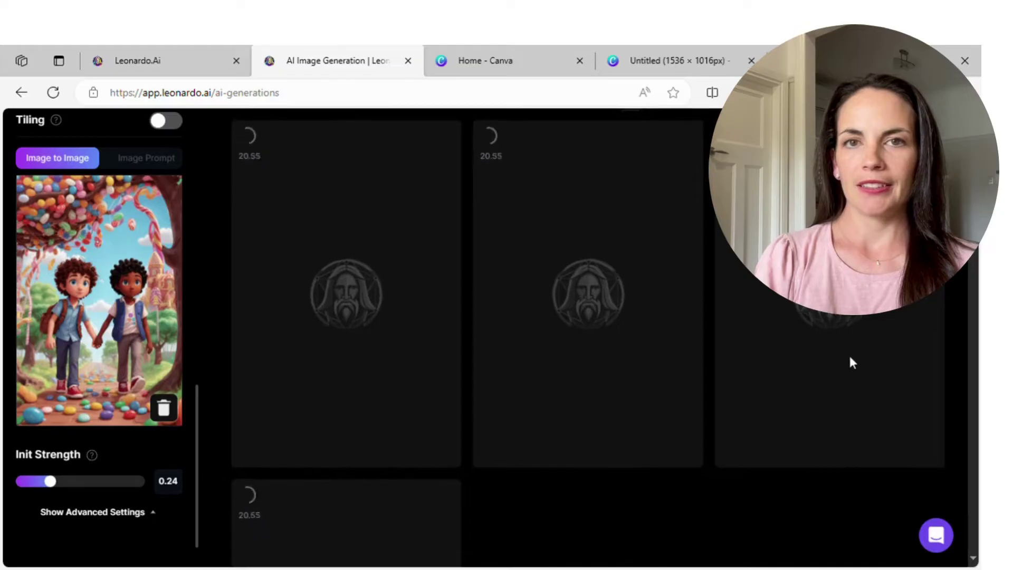
pyautogui.scroll(-2, 852, 362)
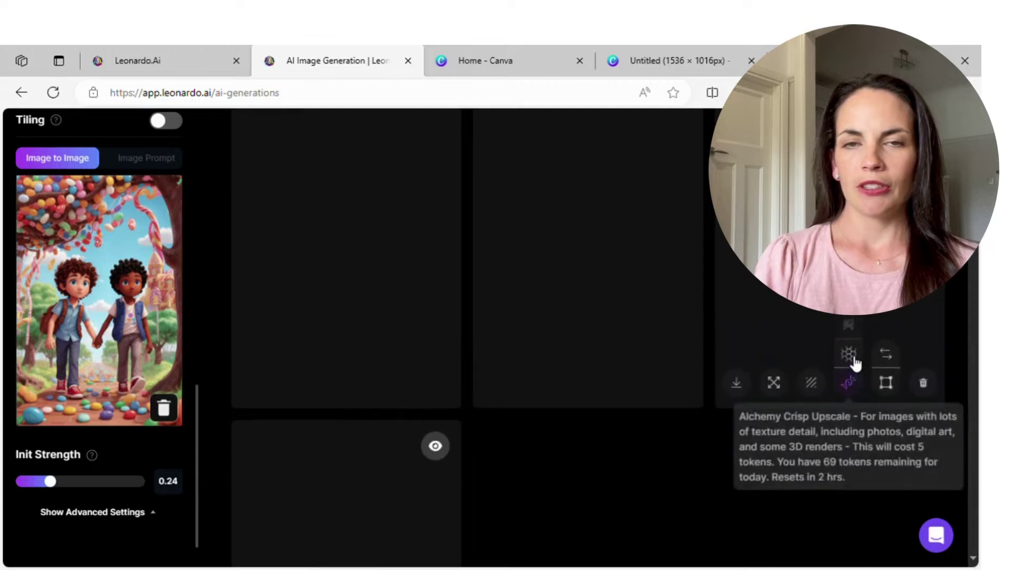
pyautogui.scroll(2, 854, 363)
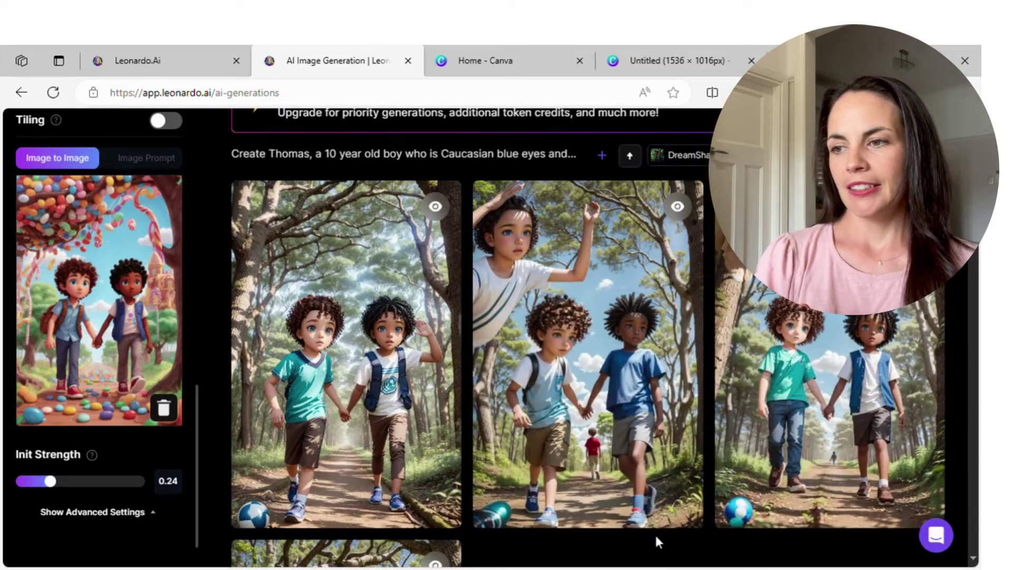
# Review all four generated forest images and compare the two boys' faces, hair and clothing with the reference picture
pyautogui.scroll(-2, 655, 536)
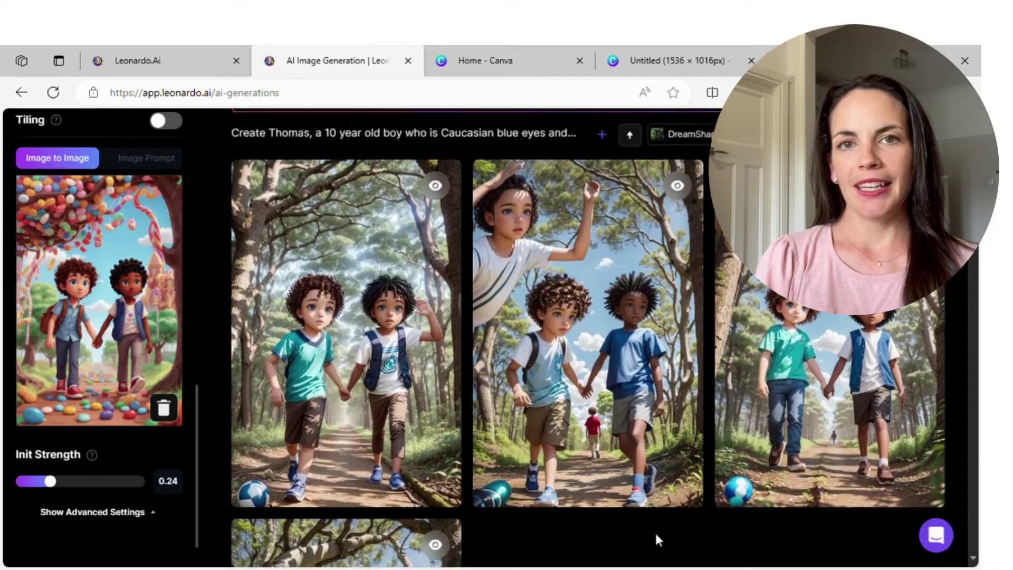
pyautogui.scroll(-3, 655, 535)
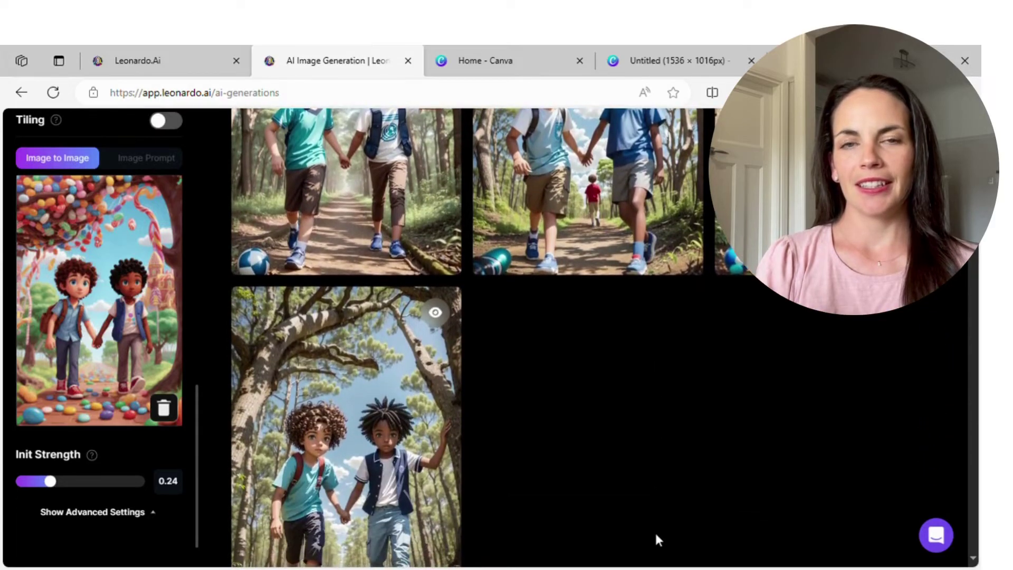
pyautogui.scroll(-2, 656, 535)
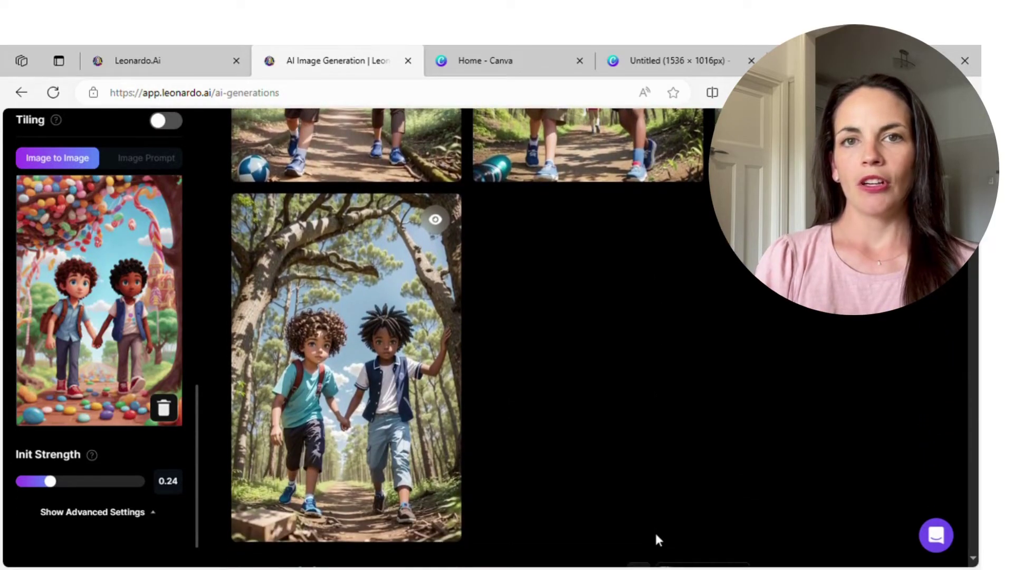
pyautogui.scroll(1, 654, 530)
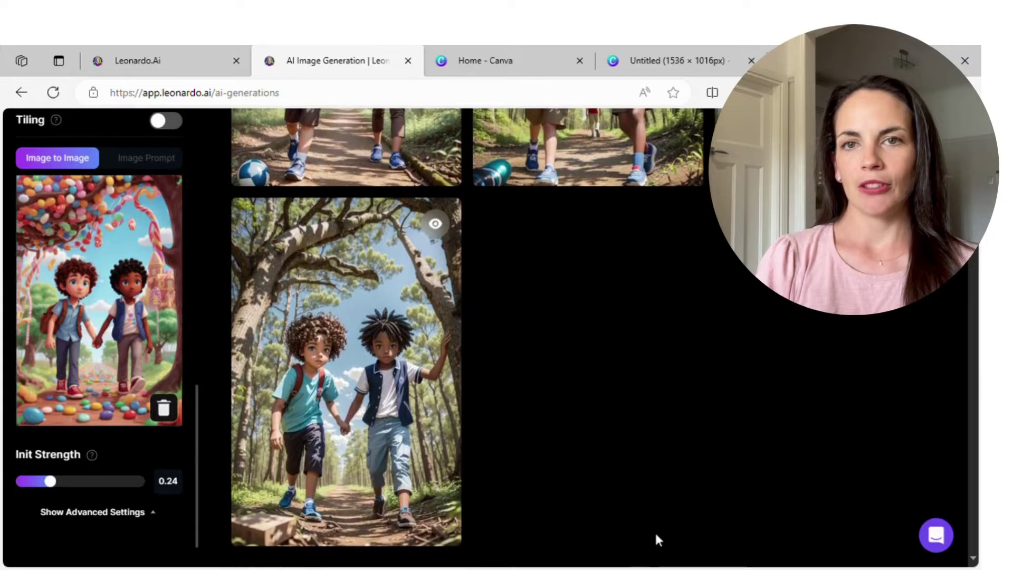
pyautogui.scroll(1, 654, 530)
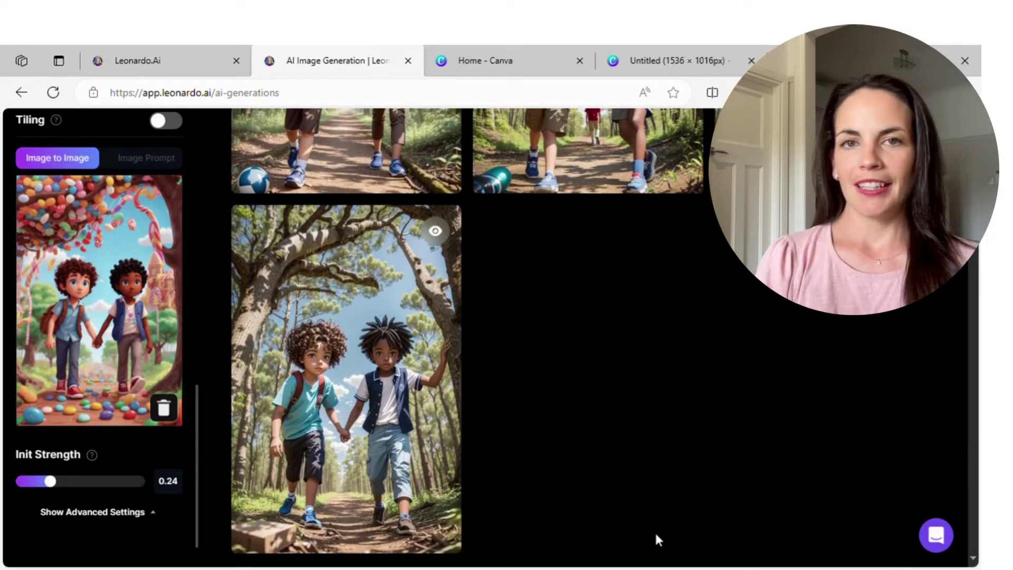
pyautogui.scroll(1, 654, 530)
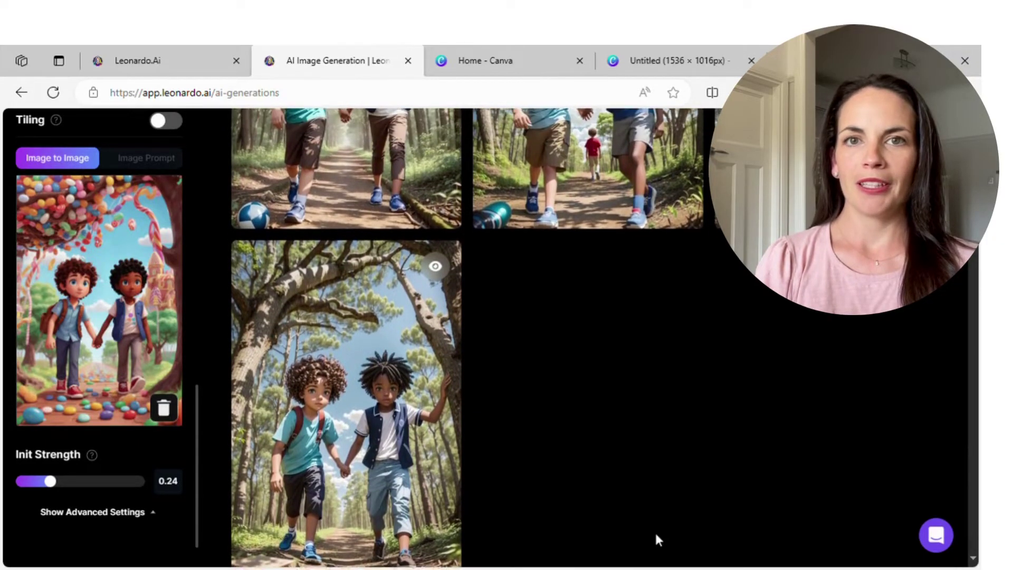
pyautogui.scroll(3, 654, 530)
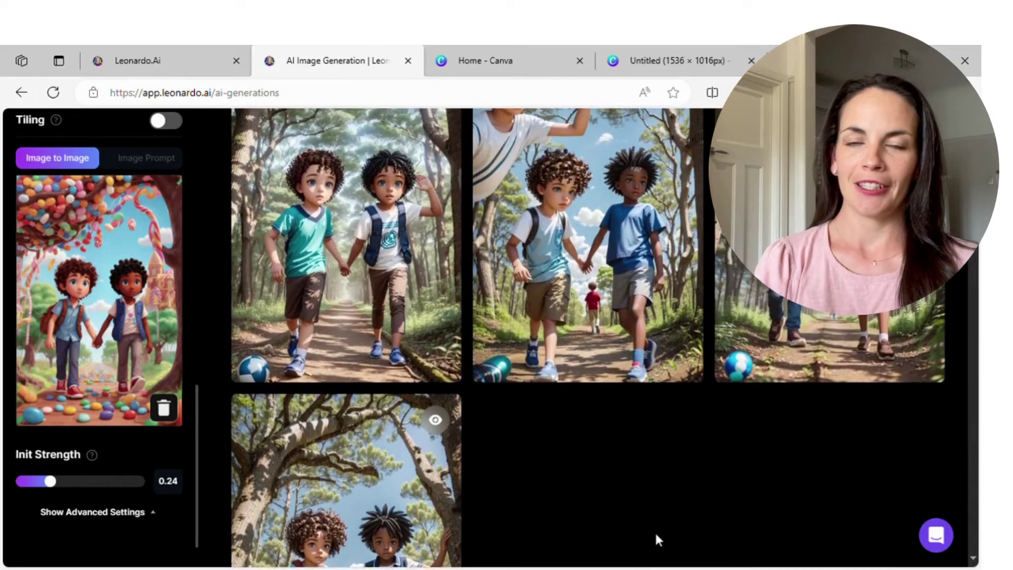
pyautogui.scroll(1, 654, 530)
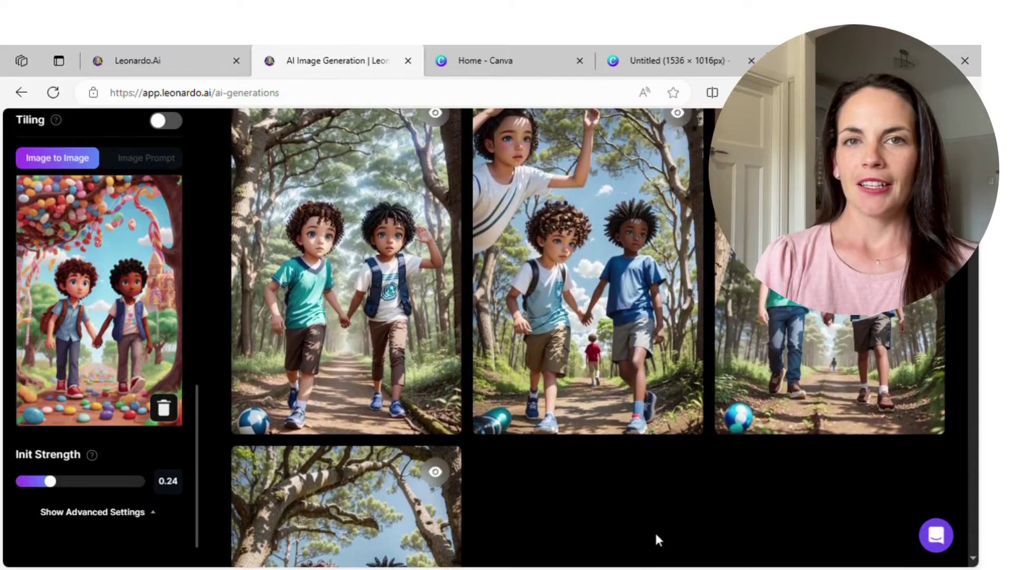
pyautogui.scroll(2, 654, 530)
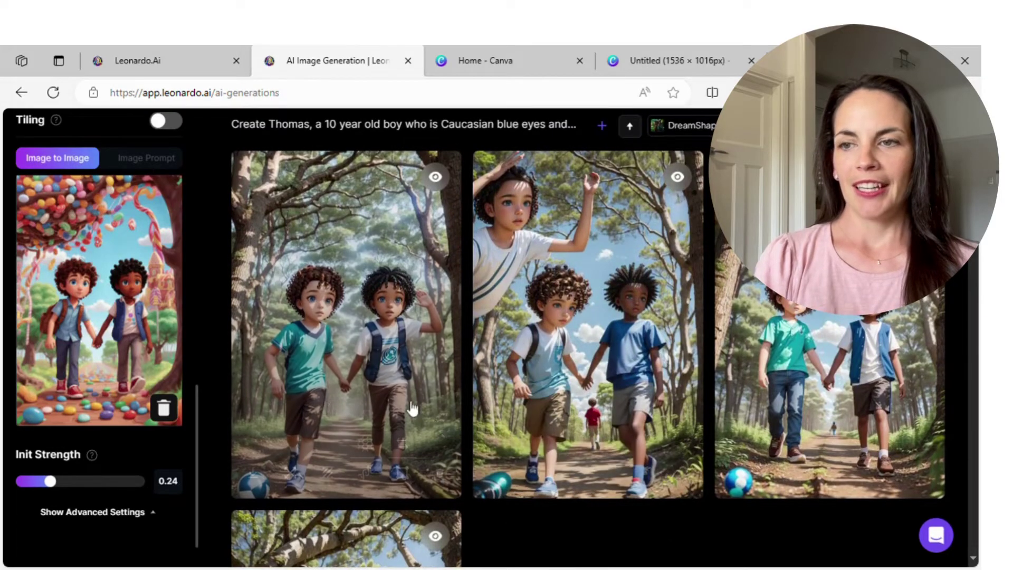
pyautogui.moveTo(328, 418)
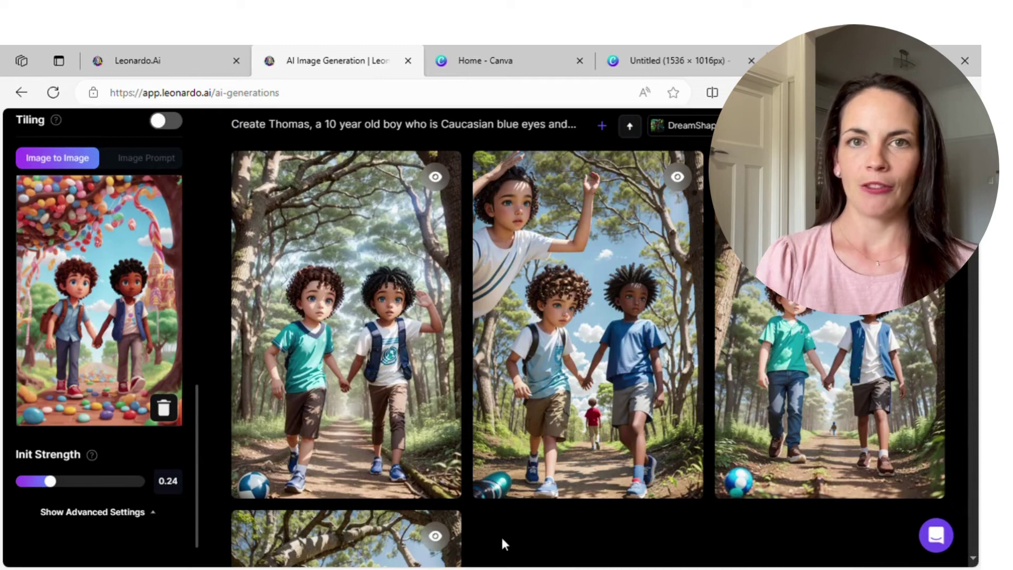
pyautogui.scroll(1, 501, 534)
pyautogui.moveTo(511, 446)
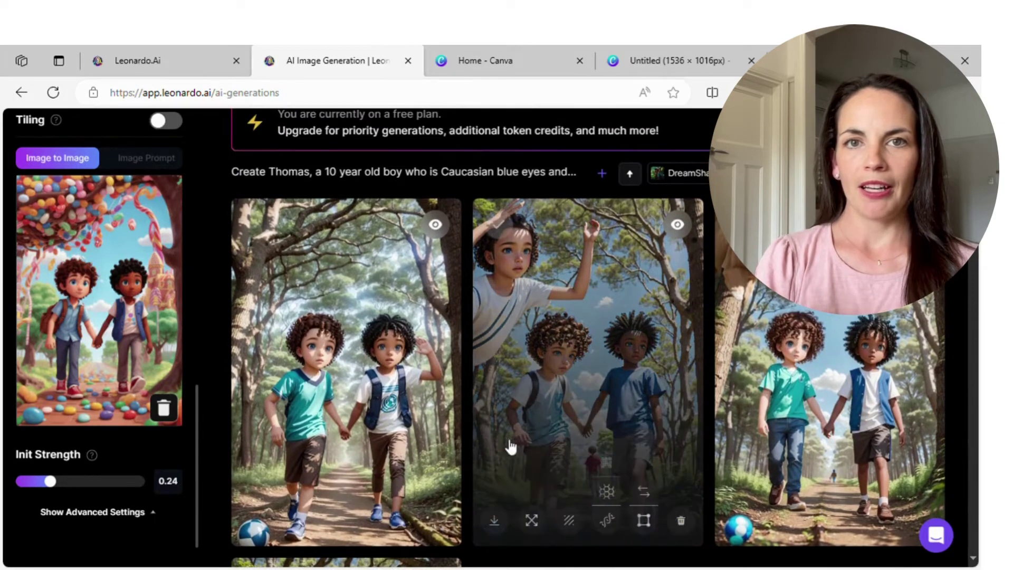
pyautogui.moveTo(797, 305)
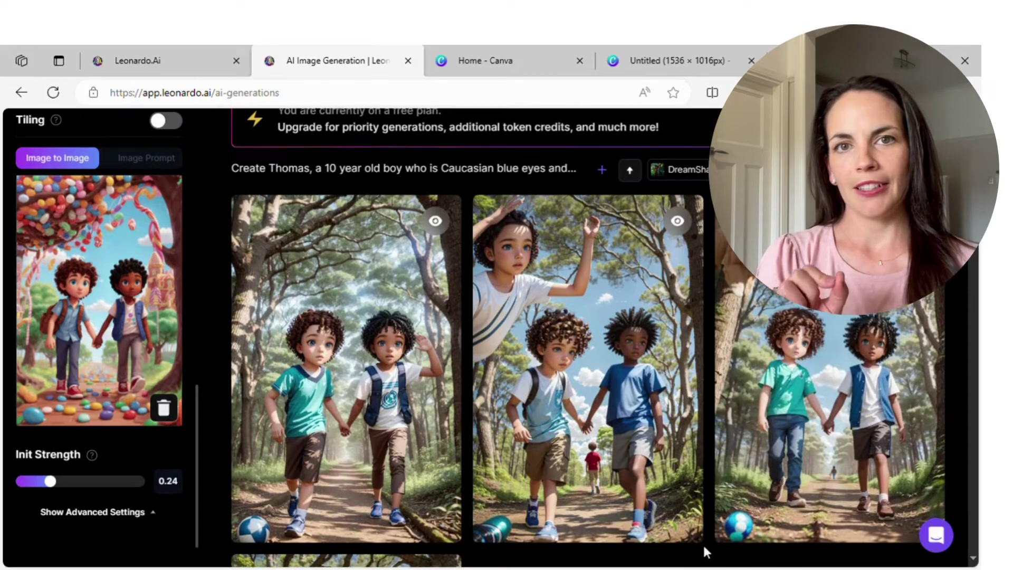
pyautogui.scroll(-1, 703, 548)
# Delete the sentence "The forest is whimsical" from the end of the generation prompt
pyautogui.scroll(5, 702, 543)
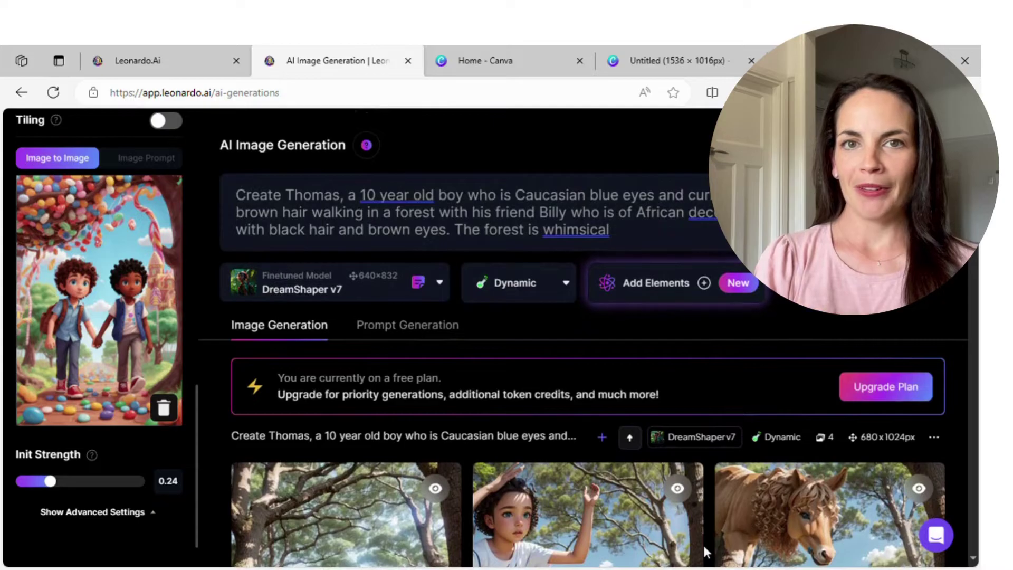
pyautogui.click(613, 230)
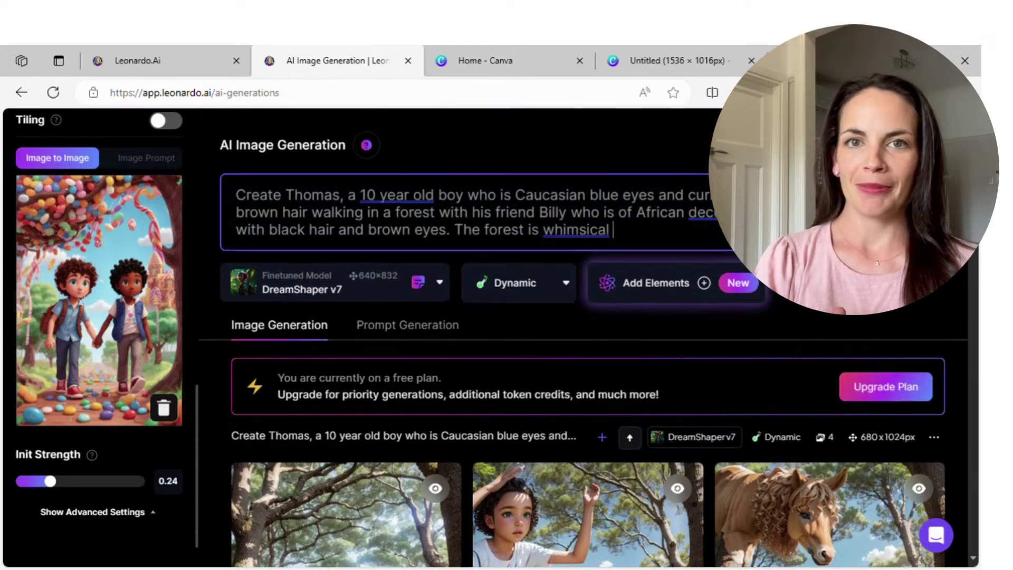
pyautogui.press('BackSpace')
pyautogui.press('BackSpace')
pyautogui.press('BackSpace')
pyautogui.press('BackSpace')
pyautogui.press('BackSpace')
pyautogui.press('BackSpace')
pyautogui.press('BackSpace')
pyautogui.press('BackSpace')
pyautogui.press('BackSpace')
pyautogui.press('BackSpace')
pyautogui.press('BackSpace')
pyautogui.press('BackSpace')
pyautogui.press('BackSpace')
pyautogui.press('BackSpace')
pyautogui.press('BackSpace')
pyautogui.press('BackSpace')
pyautogui.press('BackSpace')
pyautogui.press('BackSpace')
pyautogui.press('BackSpace')
pyautogui.press('BackSpace')
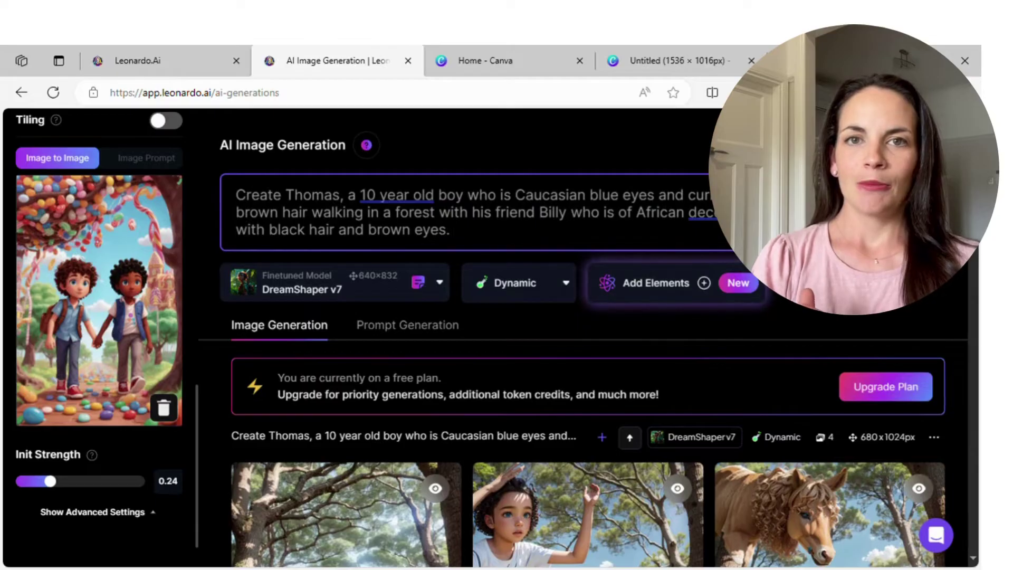
pyautogui.press('Return')
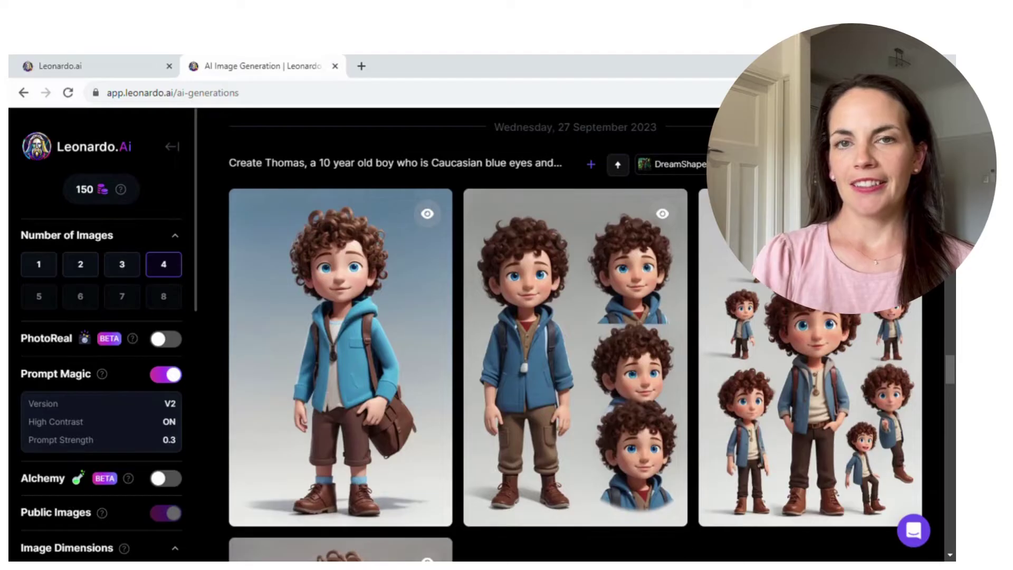
# Use the curly-haired boy's multi-pose character sheet as the image-to-image reference and set its Init Strength to 0.21
pyautogui.moveTo(908, 446)
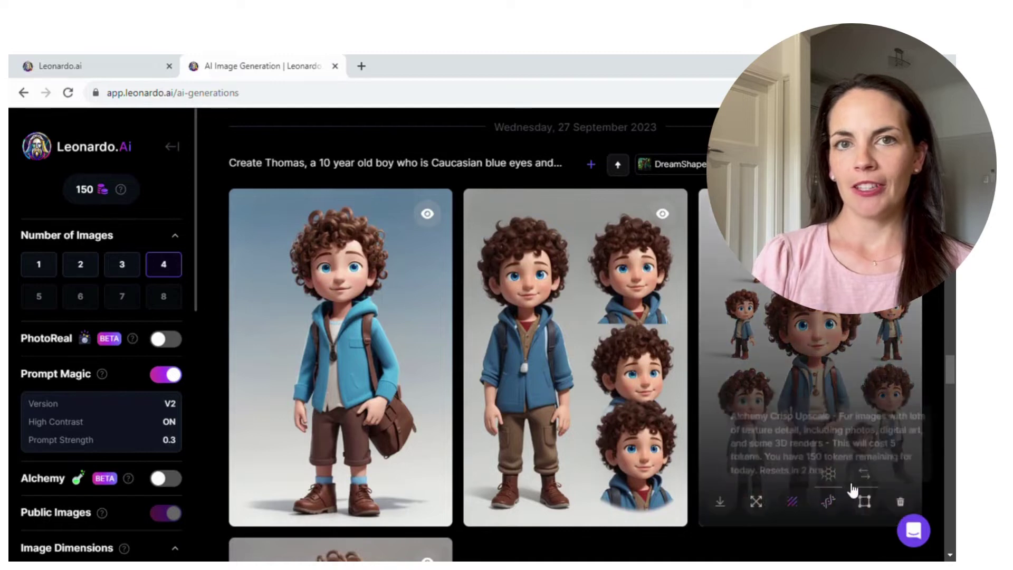
pyautogui.click(866, 480)
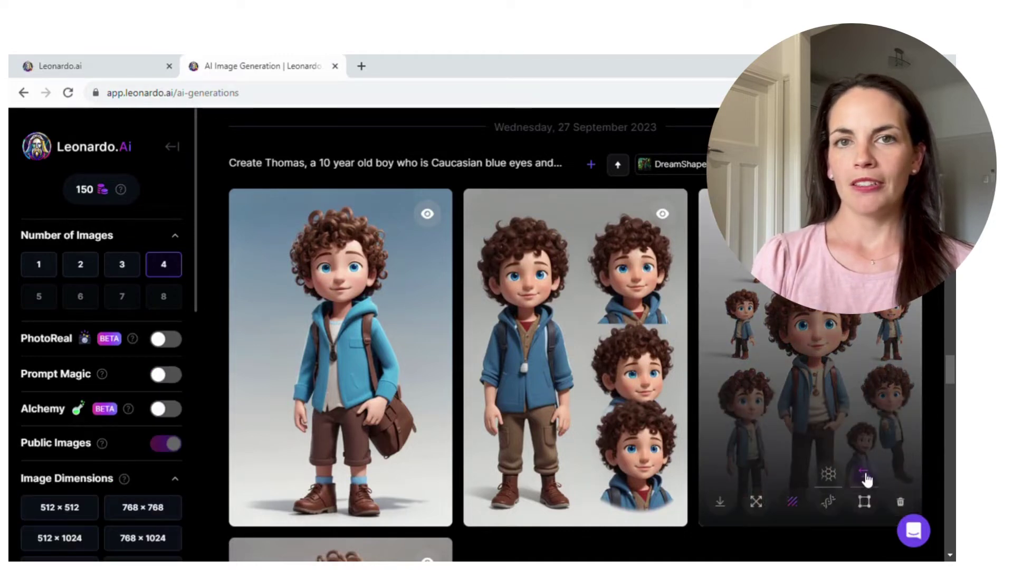
pyautogui.scroll(-8, 90, 438)
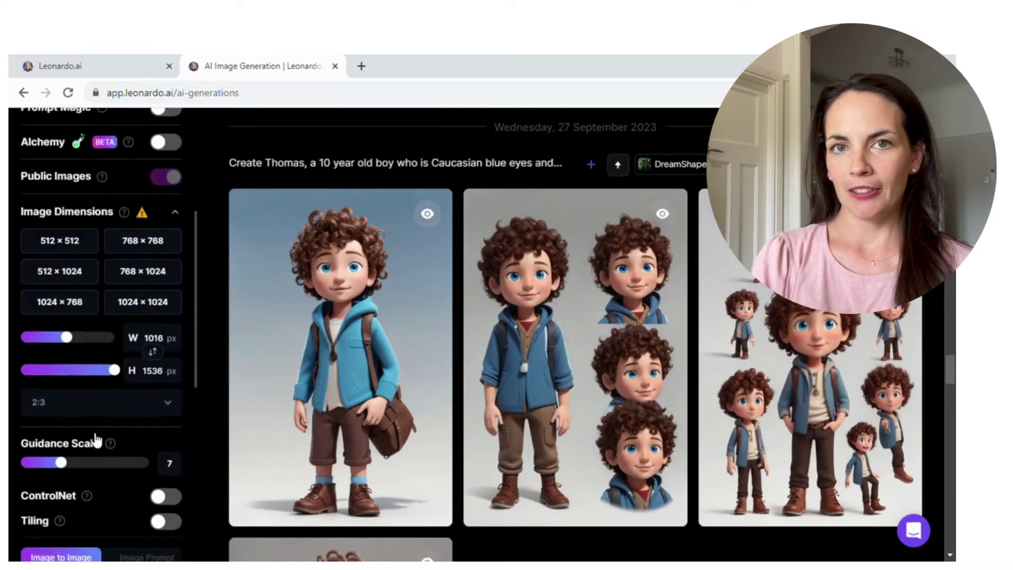
pyautogui.scroll(-4, 95, 439)
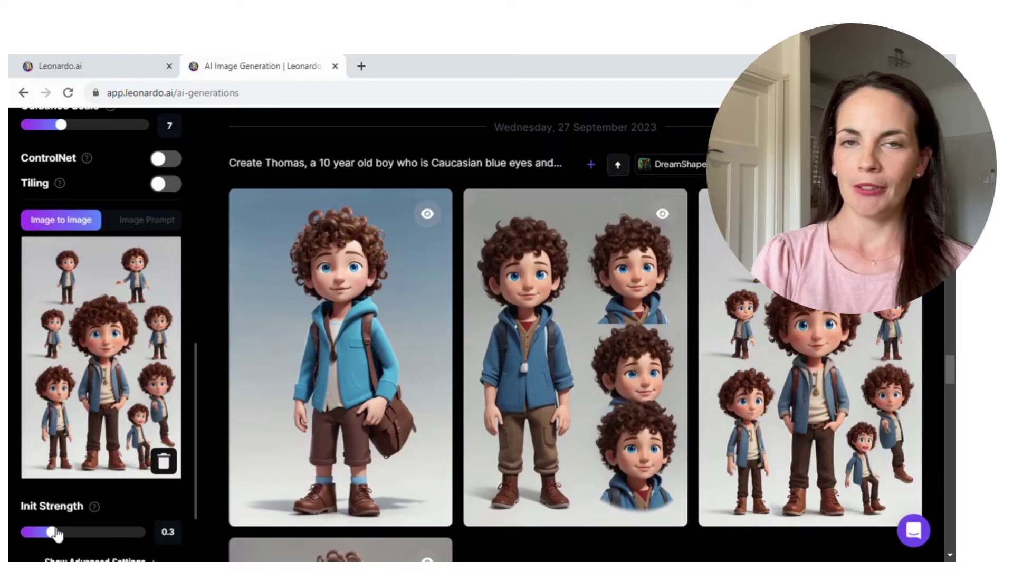
pyautogui.moveTo(57, 533); pyautogui.dragTo(44, 535)
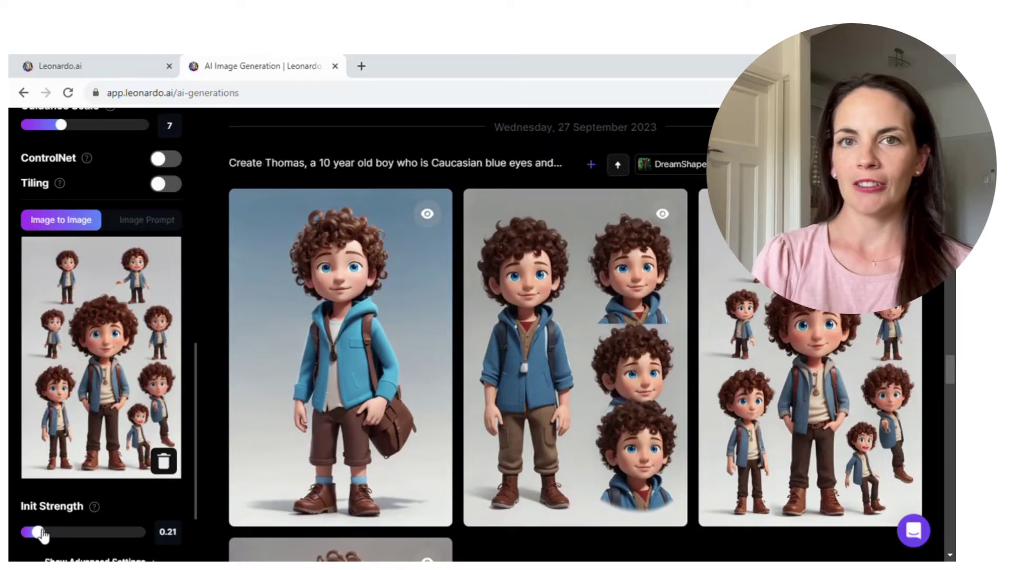
# Generate images of Billy, of African descent with black hair and brown eyes, who loves adventure, in several positions with different facial expressions on a white background
pyautogui.moveTo(275, 467)
pyautogui.scroll(20, 276, 467)
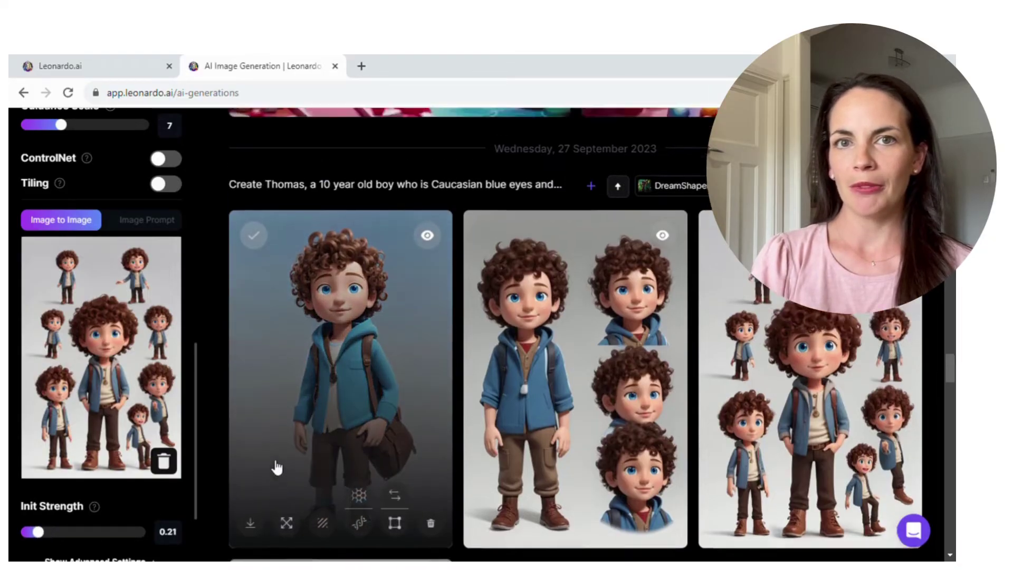
pyautogui.scroll(15, 276, 467)
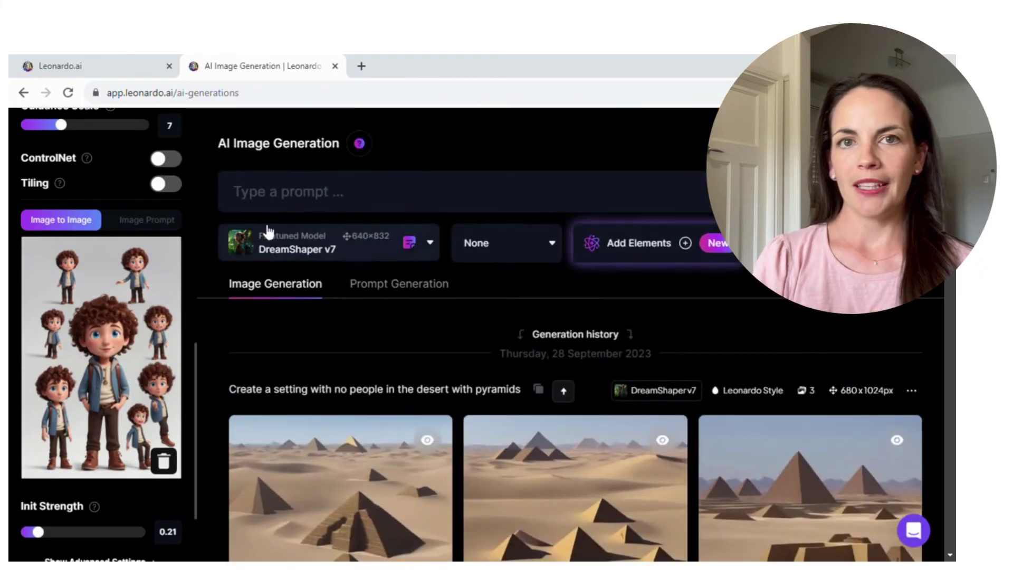
pyautogui.click(266, 193)
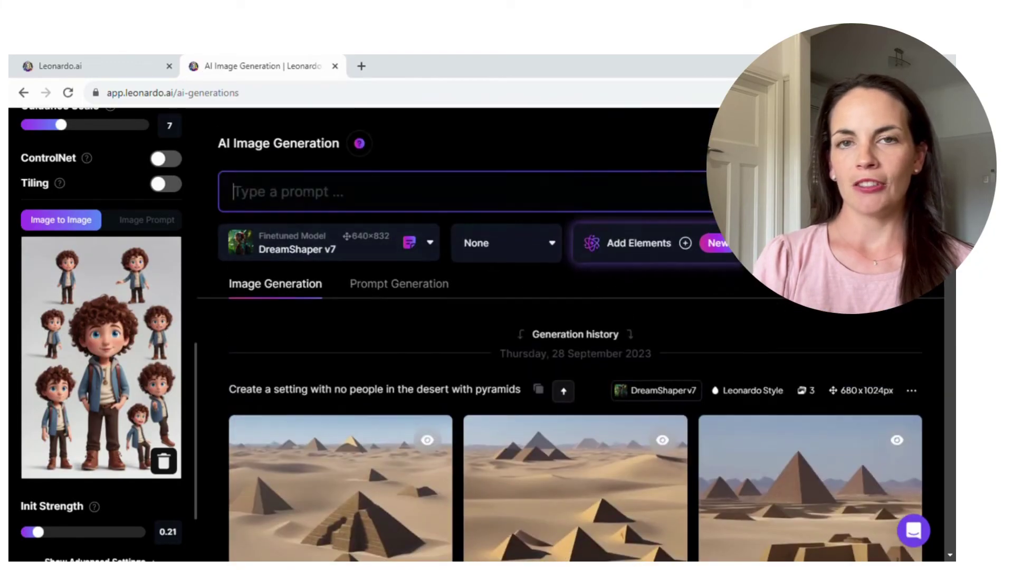
pyautogui.write('Billy who is of African descent with black hair and brown eyes. he loves adventure. Make him in several positions with different facial expressions on a white background')
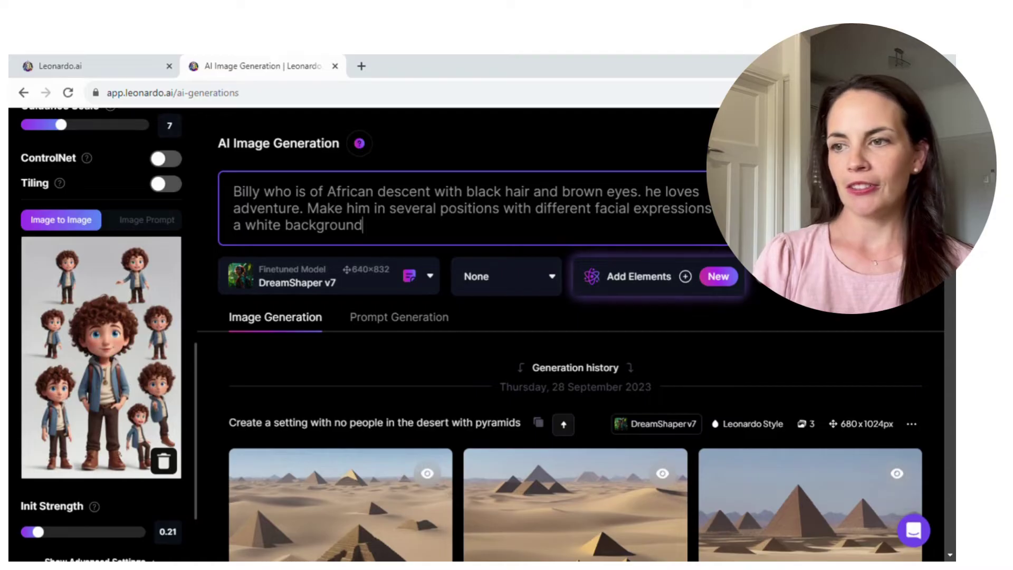
pyautogui.scroll(12, 183, 258)
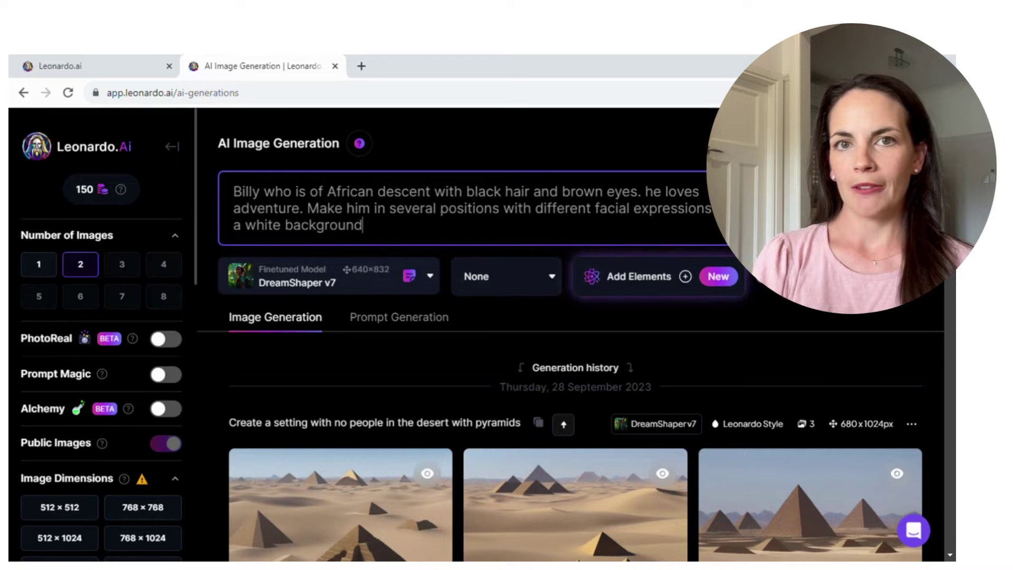
pyautogui.press('Return')
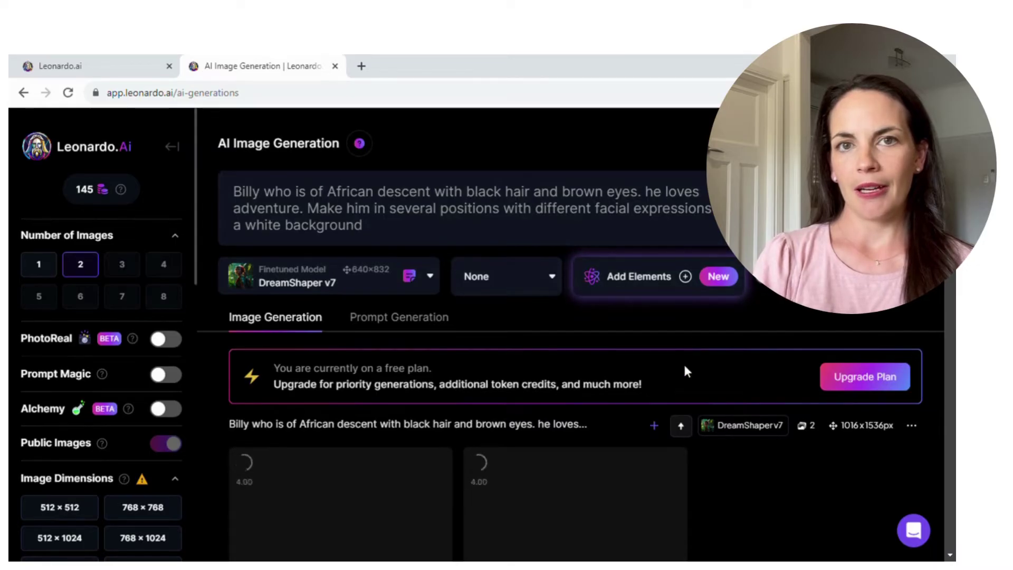
# Wait for the new character sheets and examine their poses and facial expressions
pyautogui.scroll(-1, 684, 371)
pyautogui.scroll(-2, 686, 370)
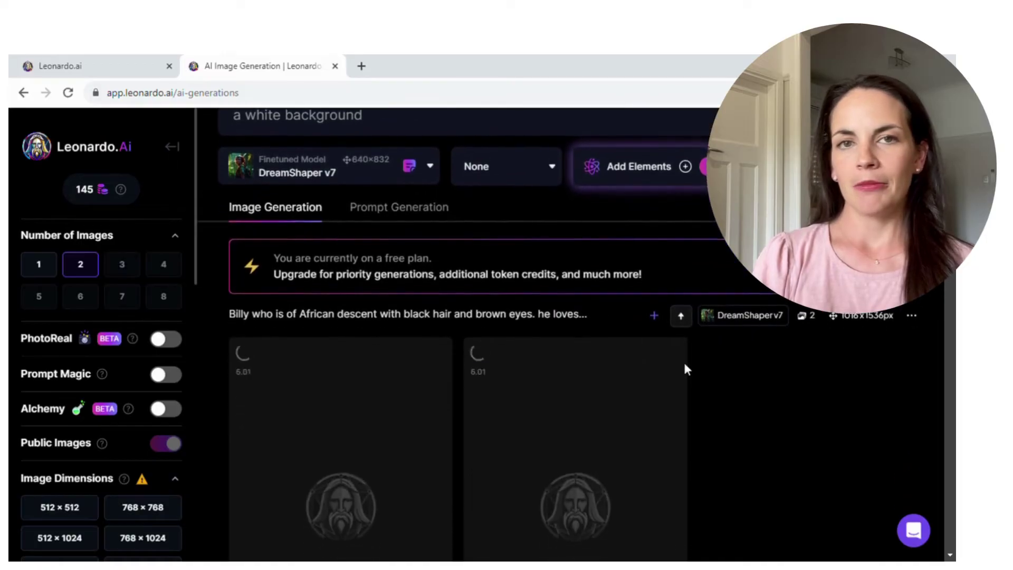
pyautogui.scroll(-2, 684, 364)
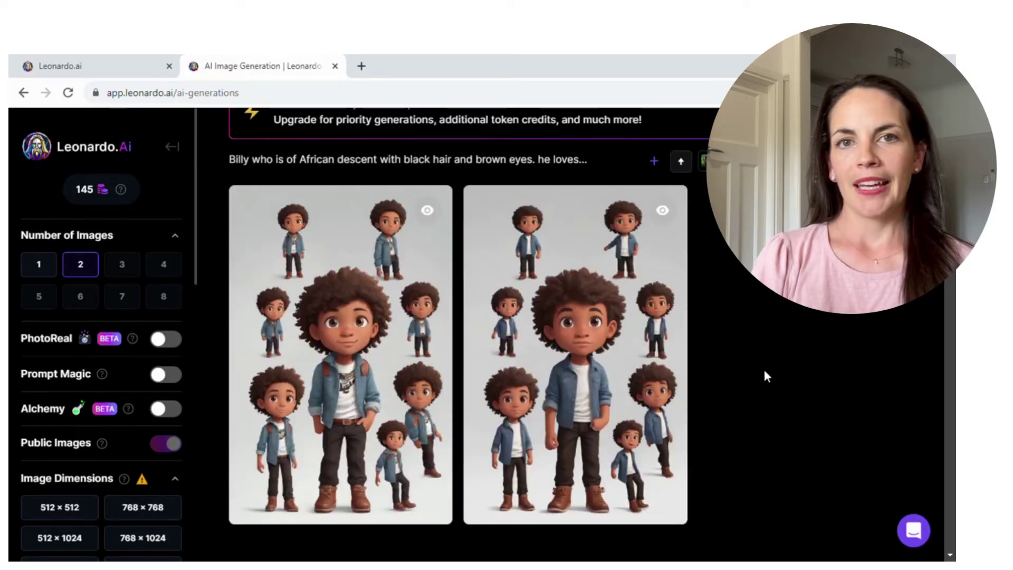
pyautogui.scroll(-2, 750, 382)
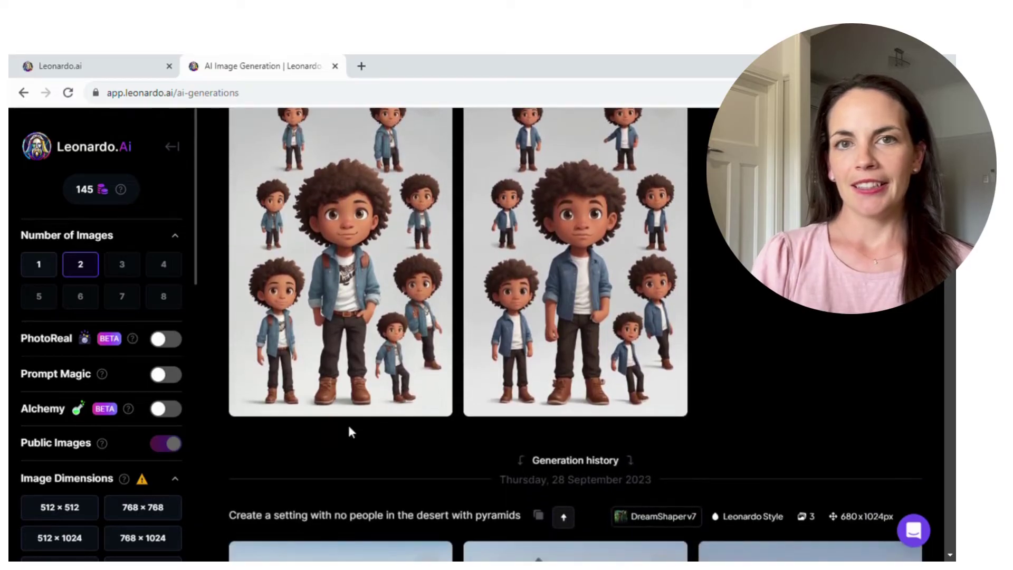
pyautogui.moveTo(346, 411)
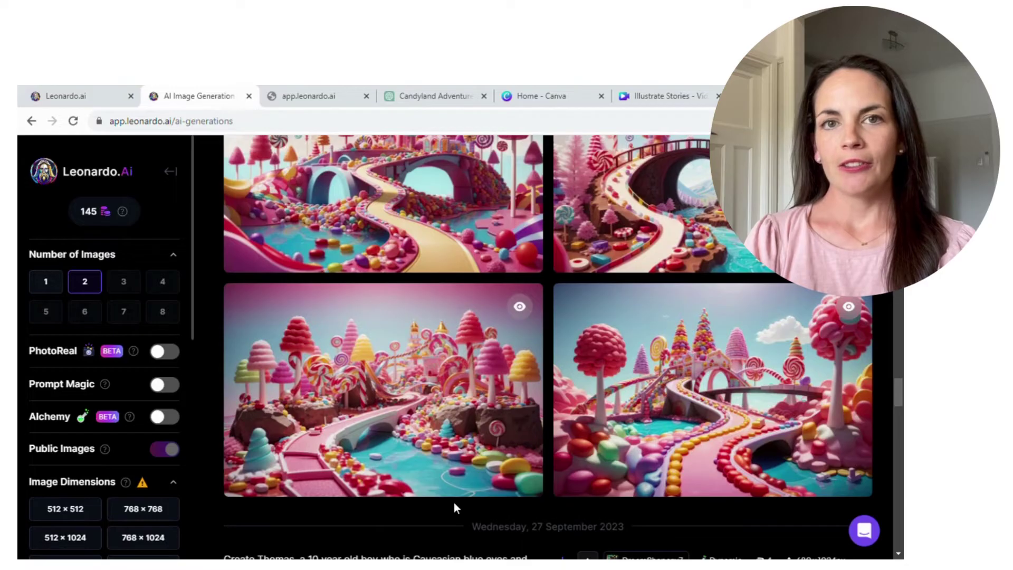
# Review the generation history's settings without people, covering the Candyland bridge, the whimsical mushroom forest and the desert with pyramids
pyautogui.scroll(1, 453, 504)
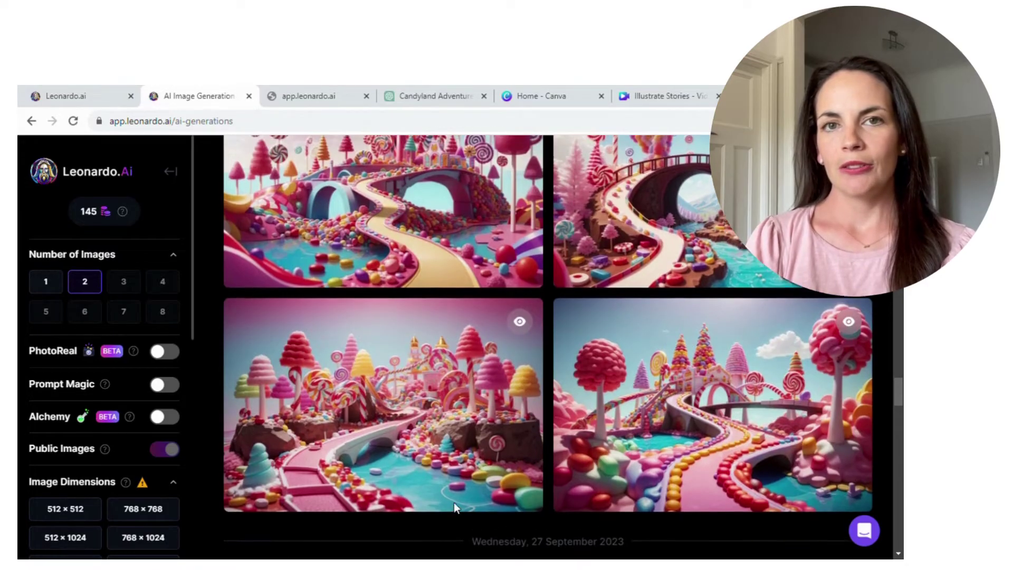
pyautogui.scroll(1, 454, 502)
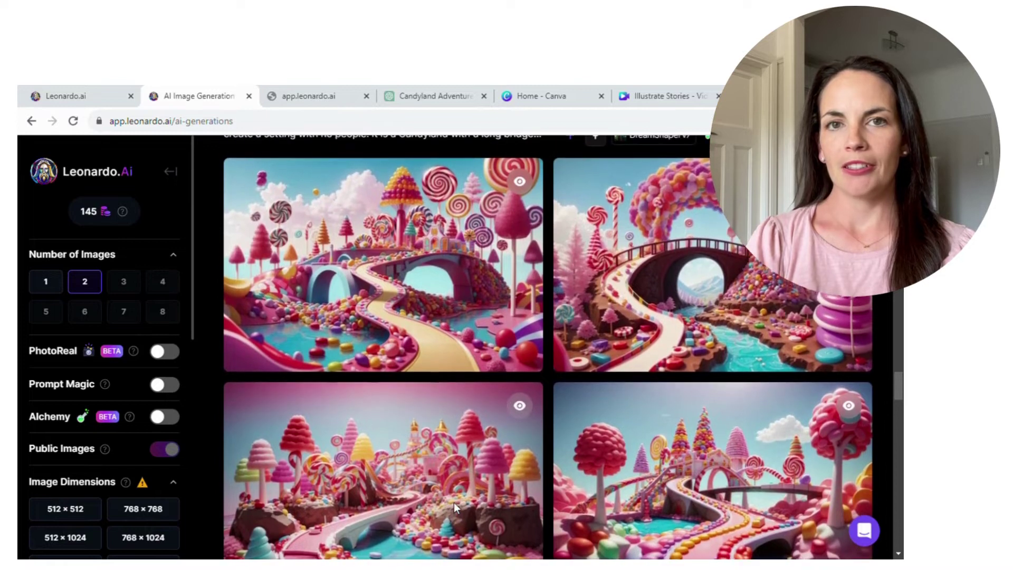
pyautogui.scroll(1, 453, 502)
pyautogui.scroll(2, 454, 502)
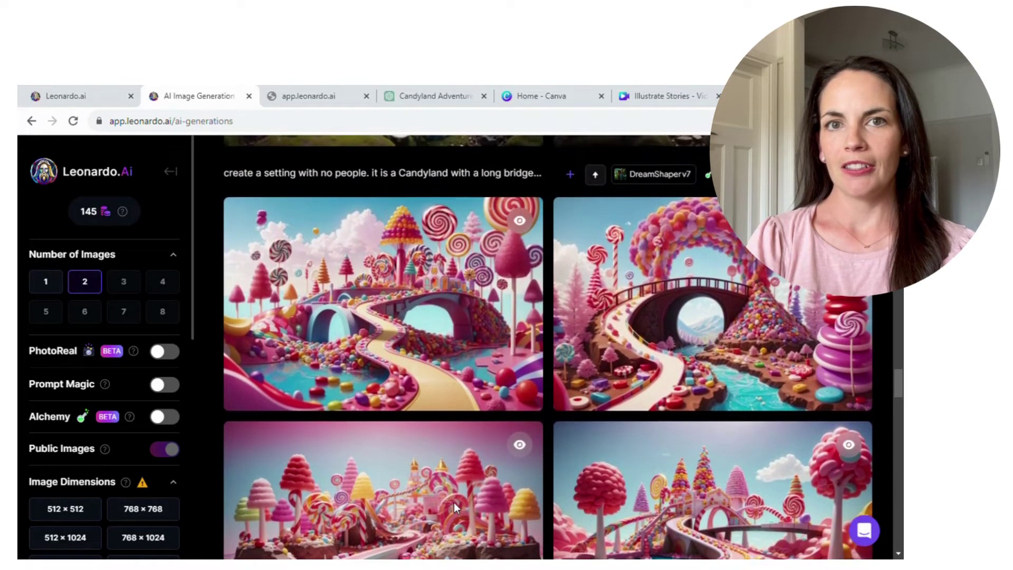
pyautogui.scroll(3, 454, 502)
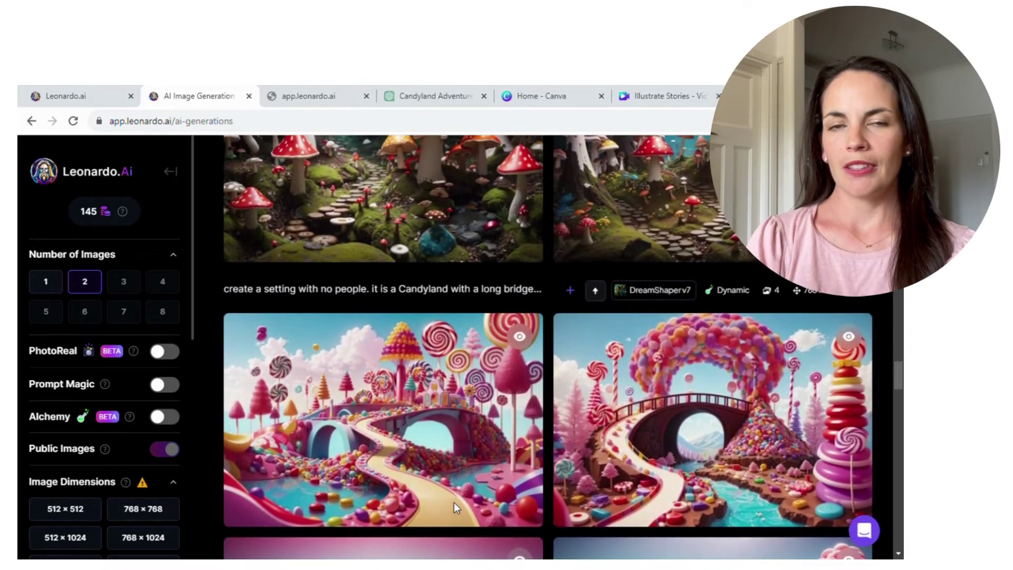
pyautogui.scroll(2, 454, 502)
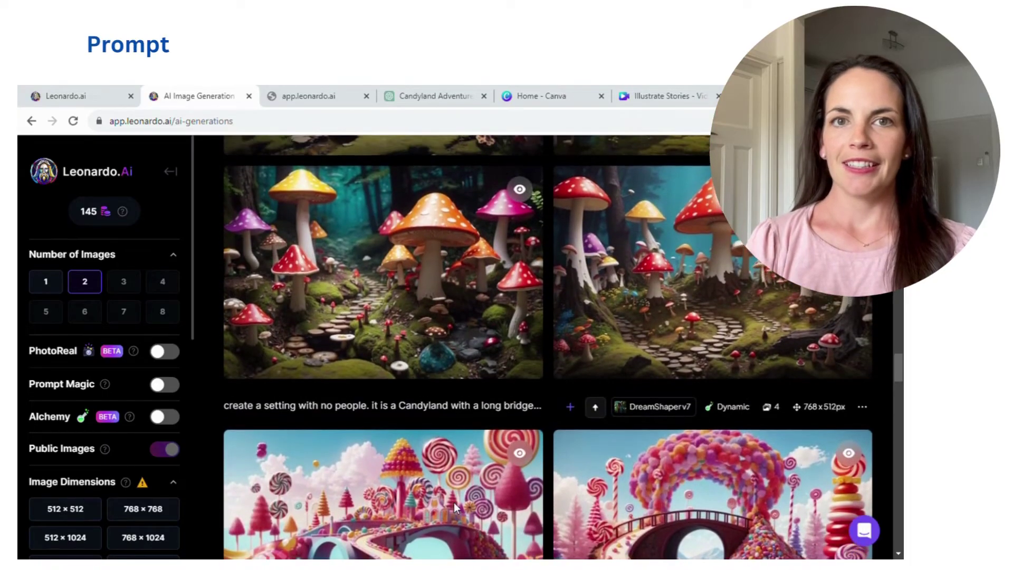
pyautogui.scroll(3, 453, 503)
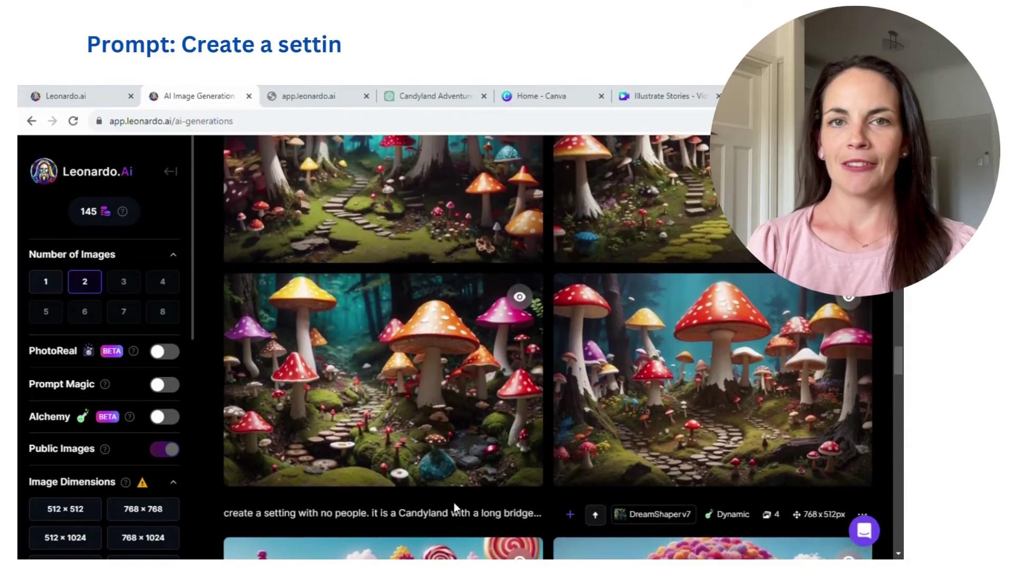
pyautogui.scroll(5, 454, 502)
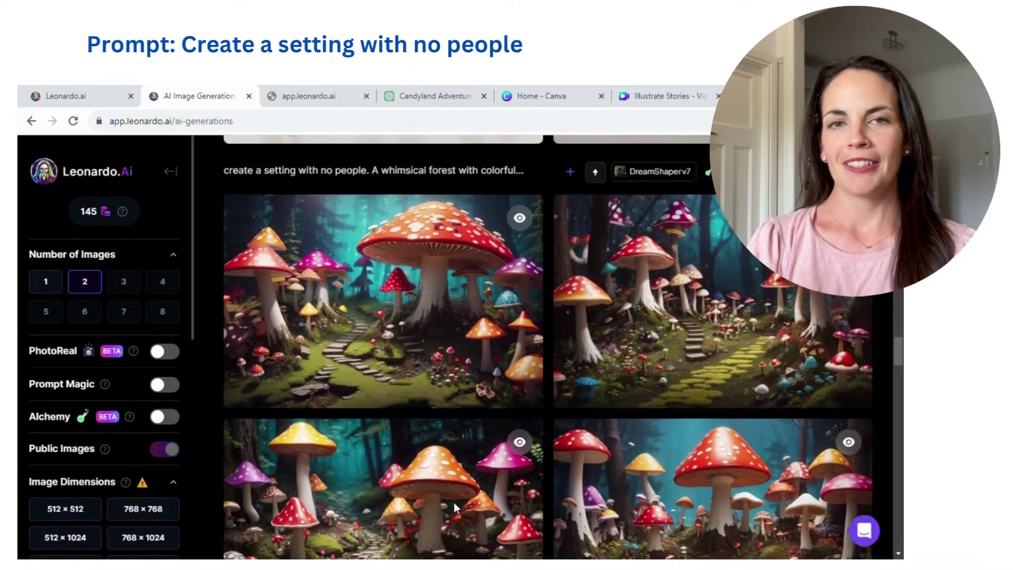
pyautogui.scroll(12, 454, 502)
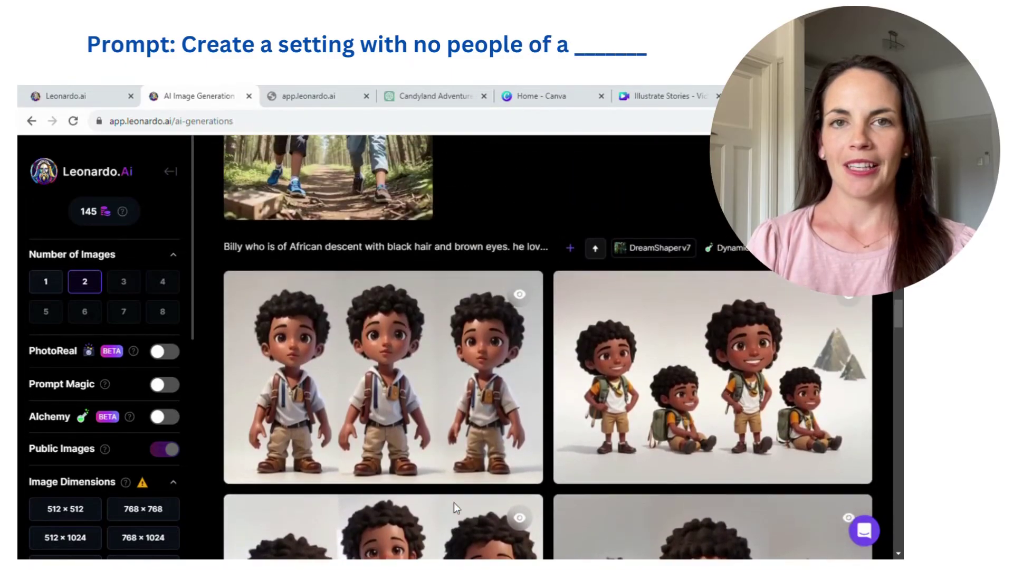
pyautogui.scroll(10, 454, 502)
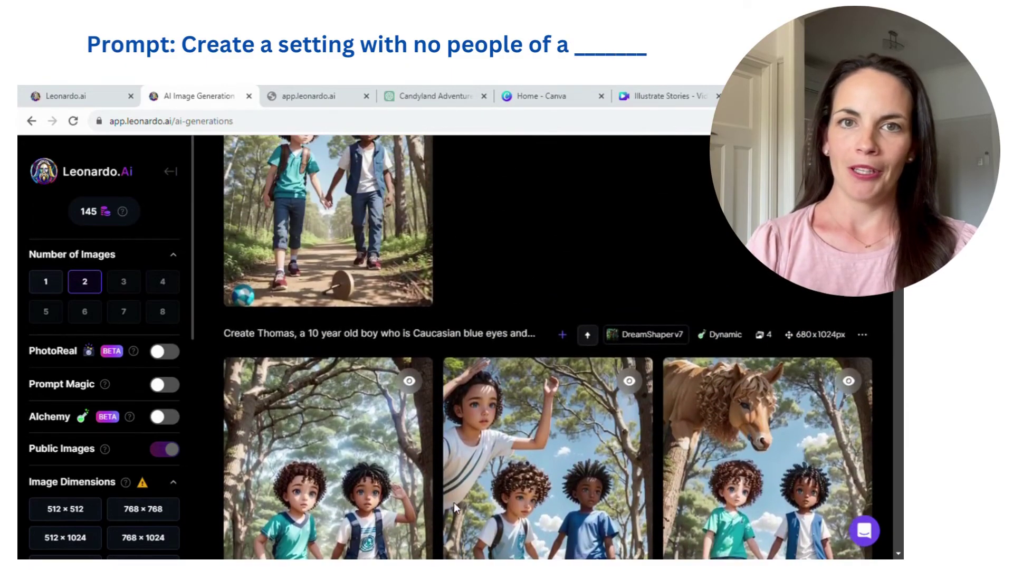
pyautogui.scroll(12, 454, 502)
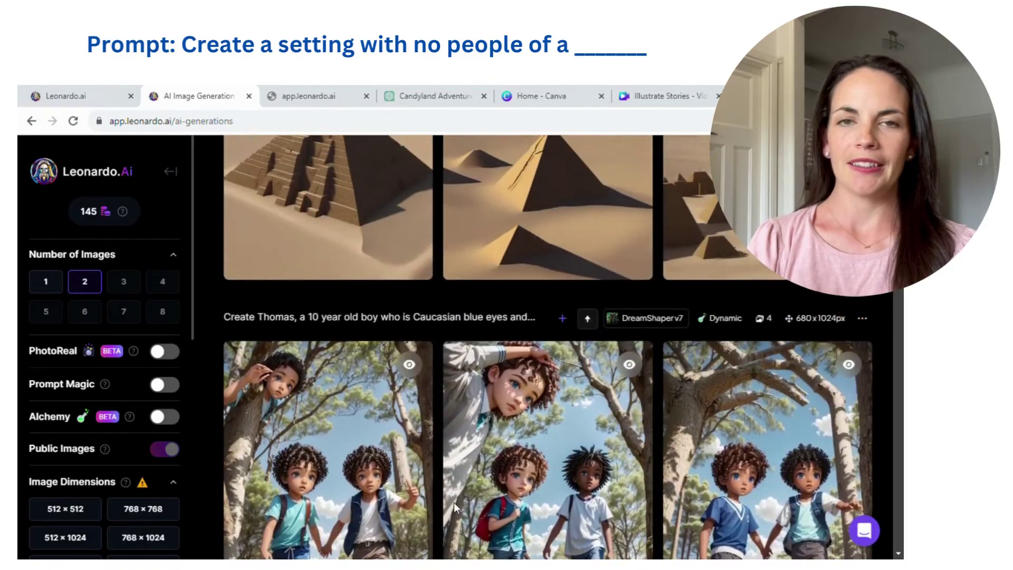
pyautogui.scroll(1, 454, 502)
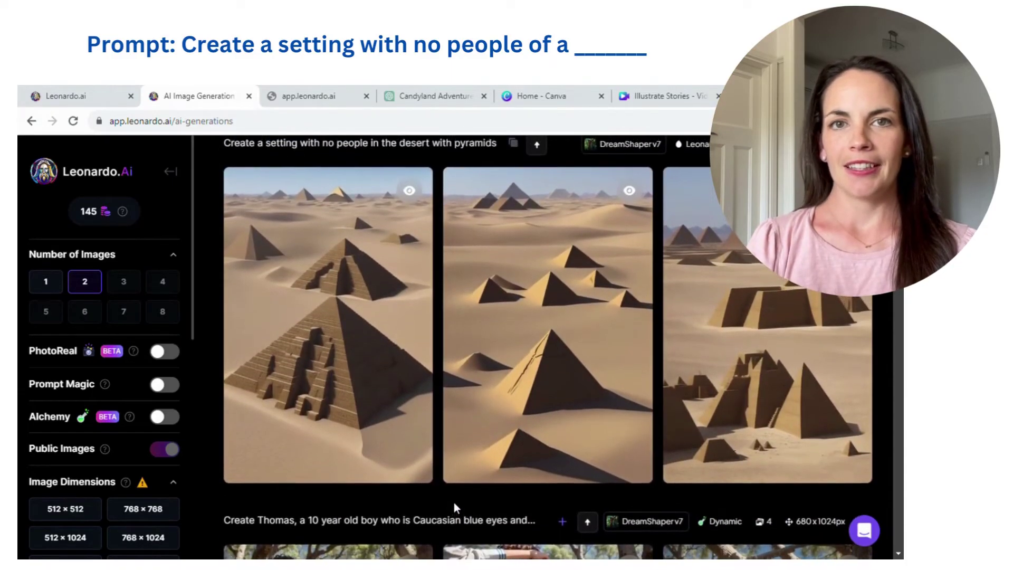
pyautogui.scroll(7, 453, 502)
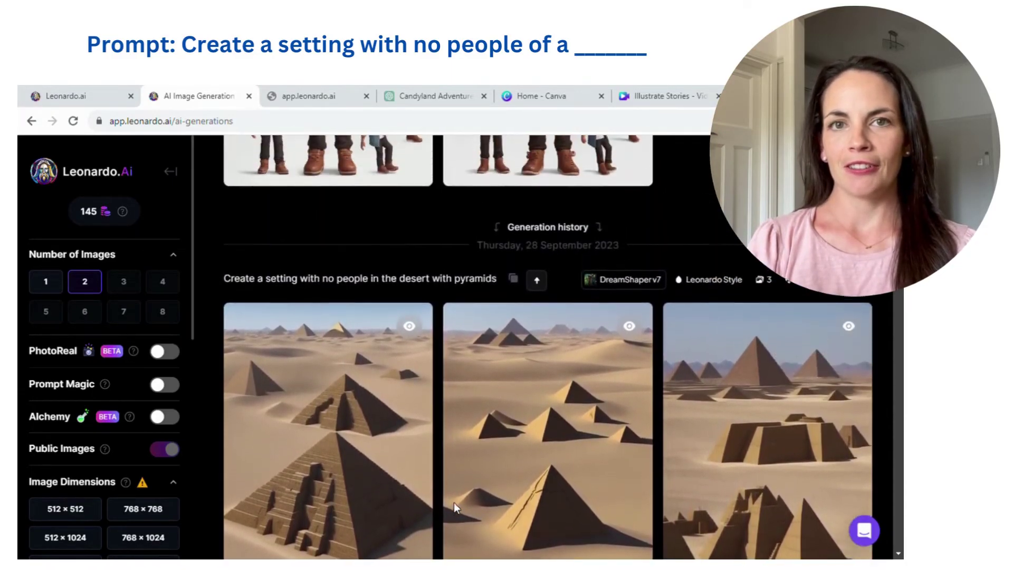
# Generate two images with the prompt "Create a setting with no people of an elaborate pool and waterfall." and examine them
pyautogui.scroll(4, 454, 502)
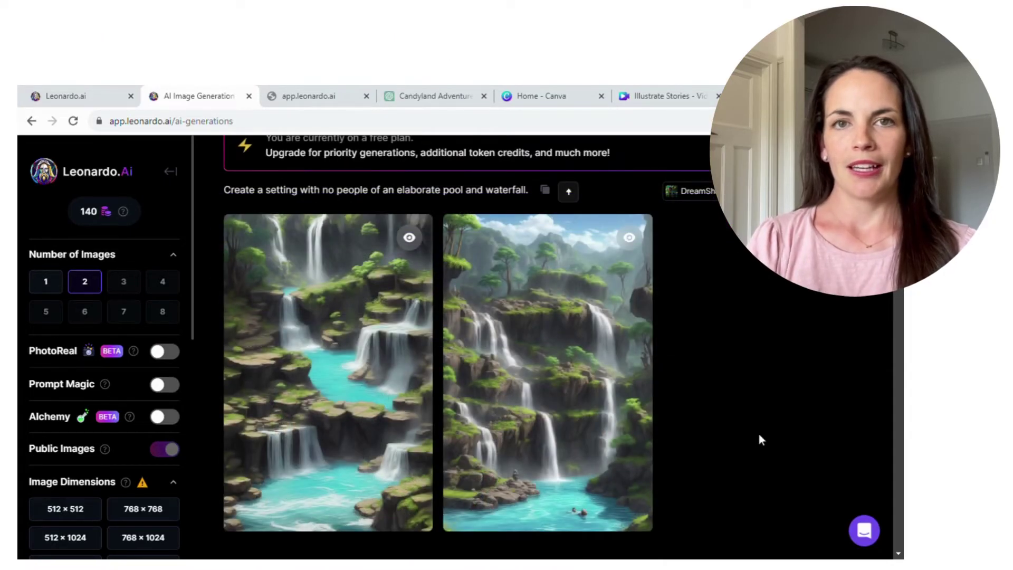
pyautogui.scroll(3, 758, 433)
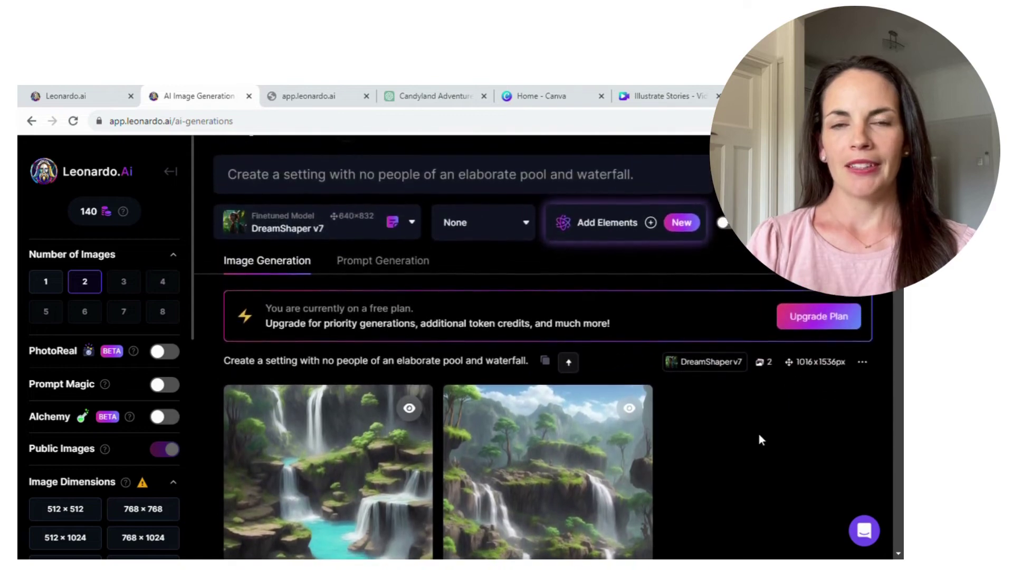
pyautogui.scroll(1, 757, 440)
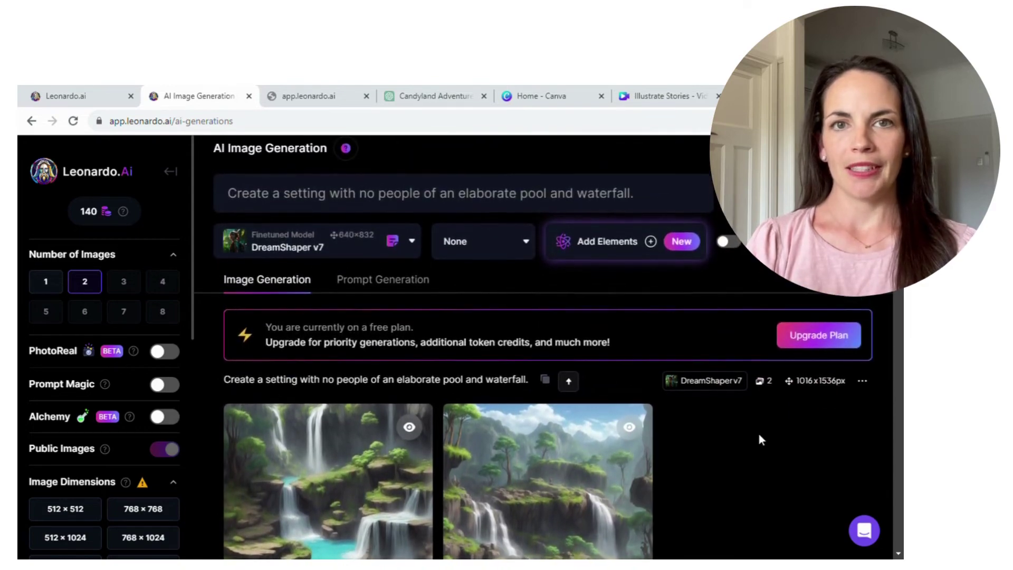
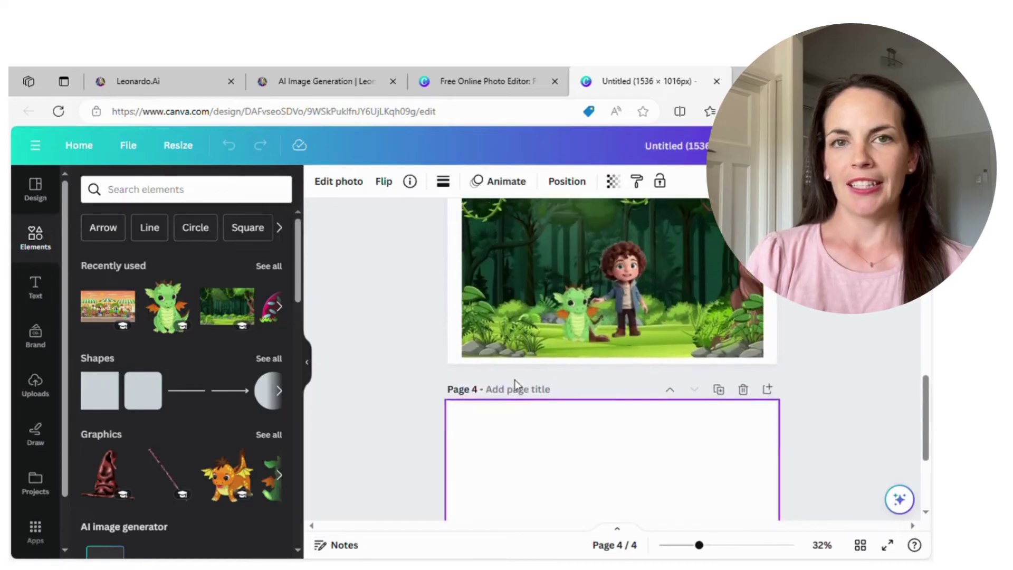
# In the Canva design, add the uploaded Candyland bridge picture to blank page 4 and enlarge it to nearly fill the page
pyautogui.scroll(1, 514, 378)
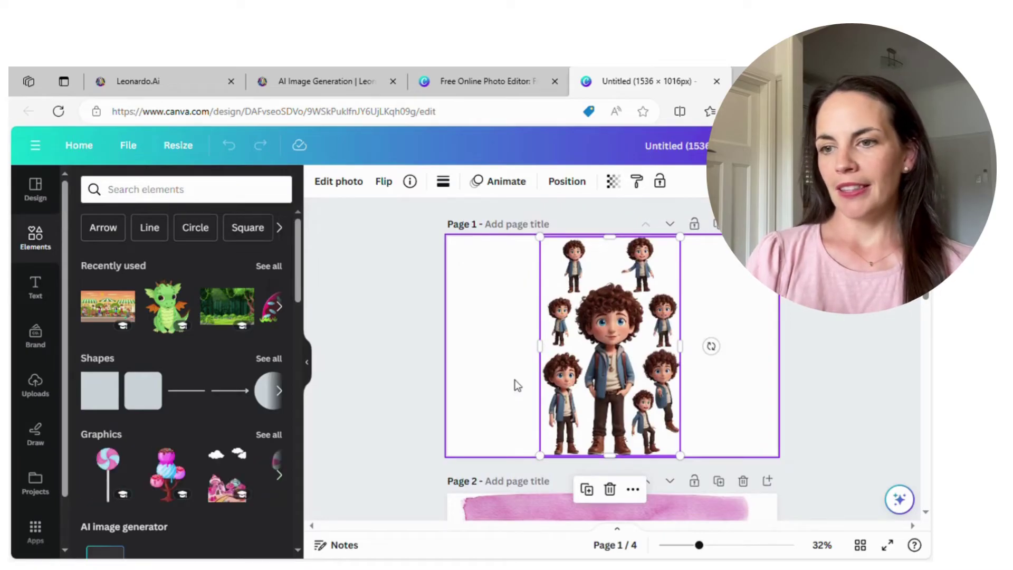
pyautogui.scroll(-9, 567, 429)
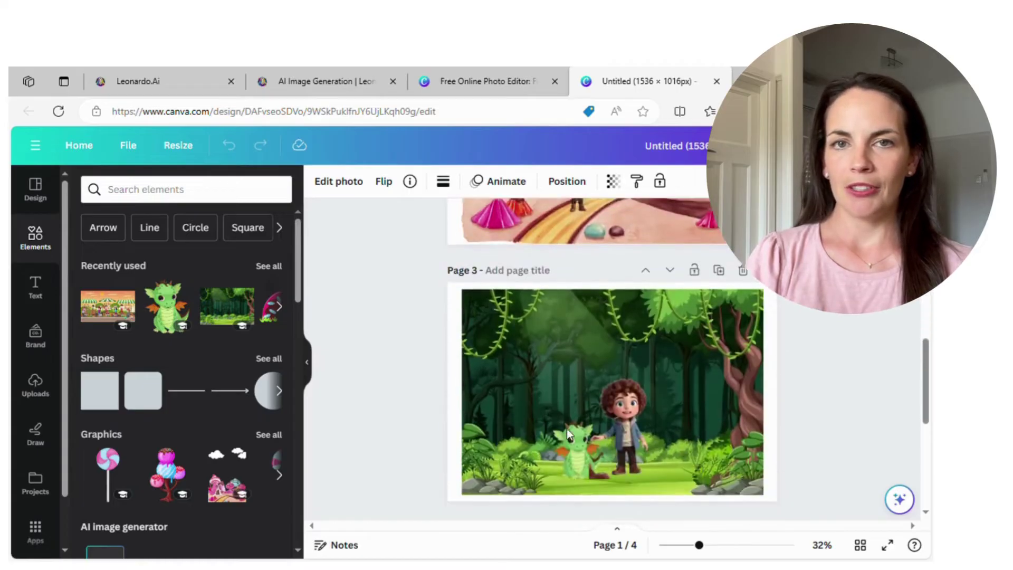
pyautogui.scroll(-6, 565, 427)
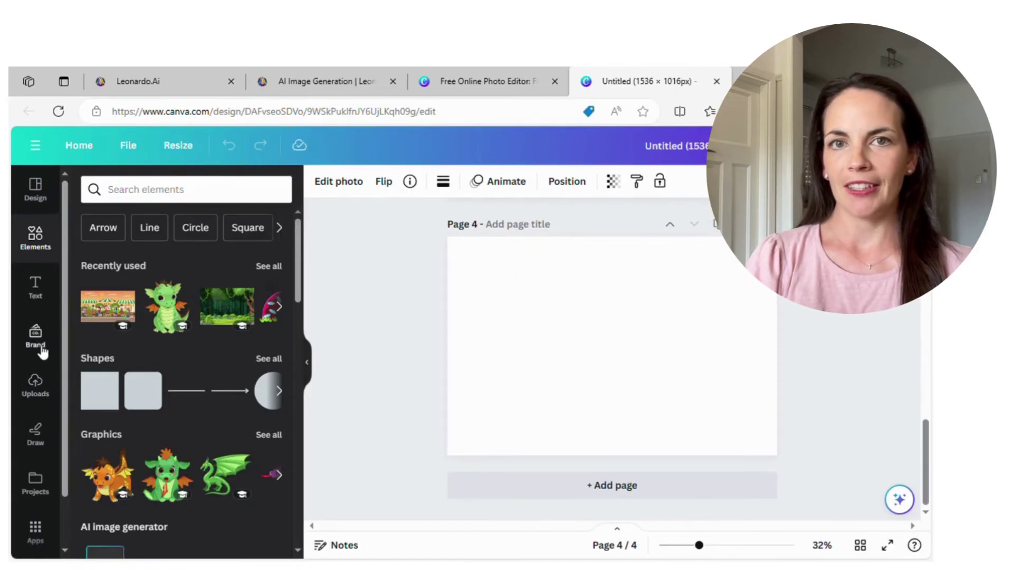
pyautogui.click(35, 383)
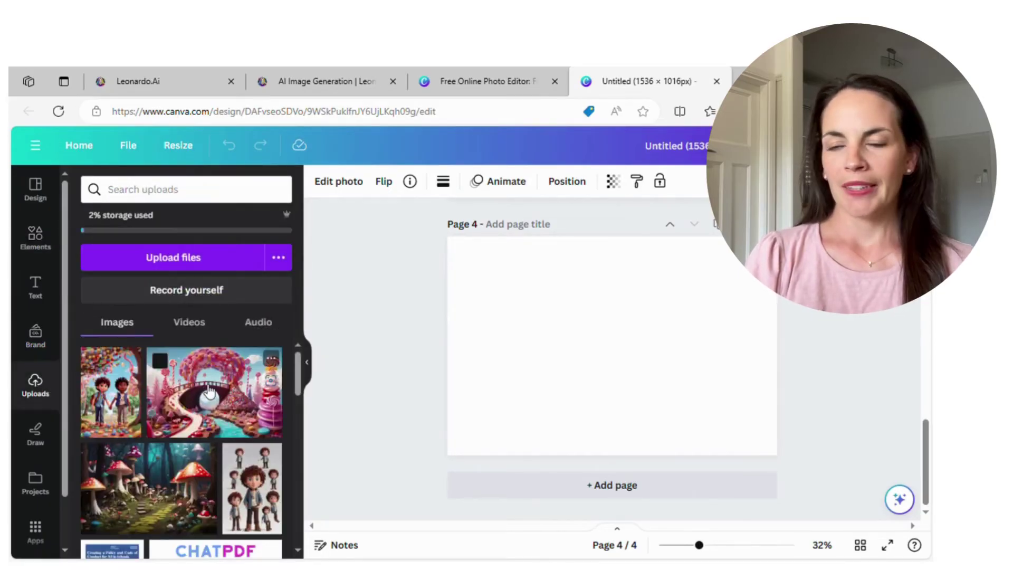
pyautogui.click(208, 390)
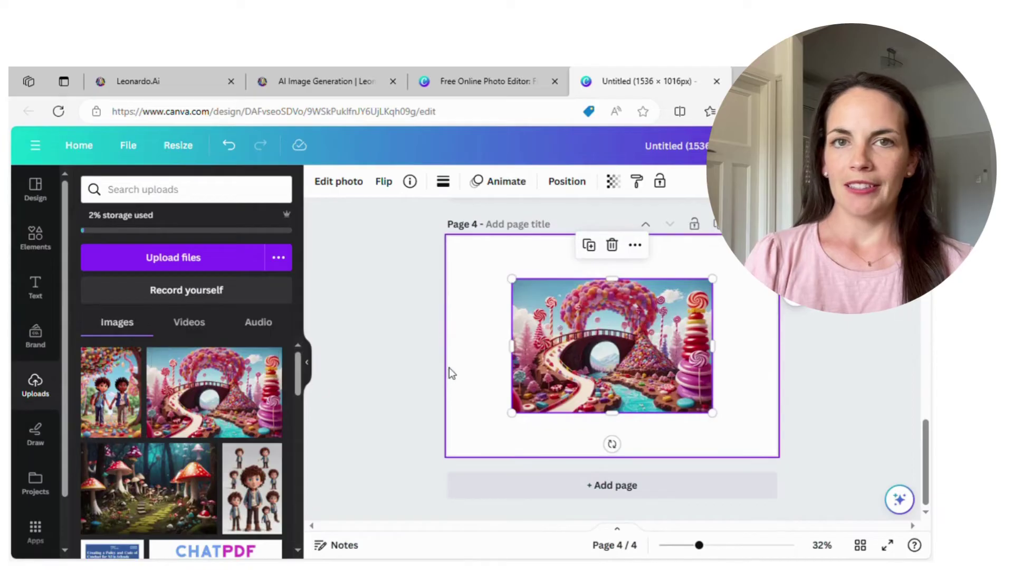
pyautogui.moveTo(511, 278); pyautogui.dragTo(468, 250)
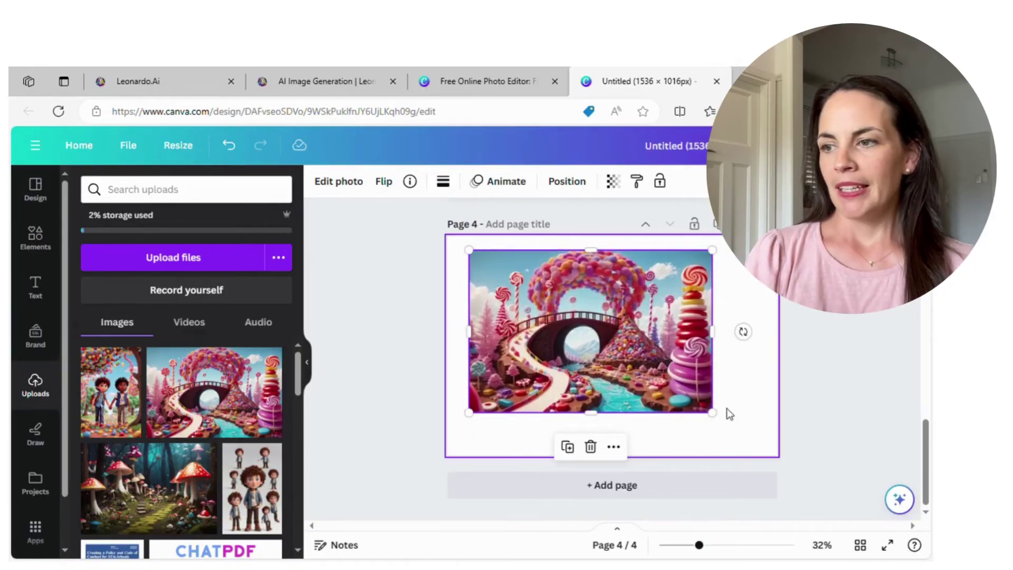
pyautogui.moveTo(721, 421); pyautogui.dragTo(767, 445)
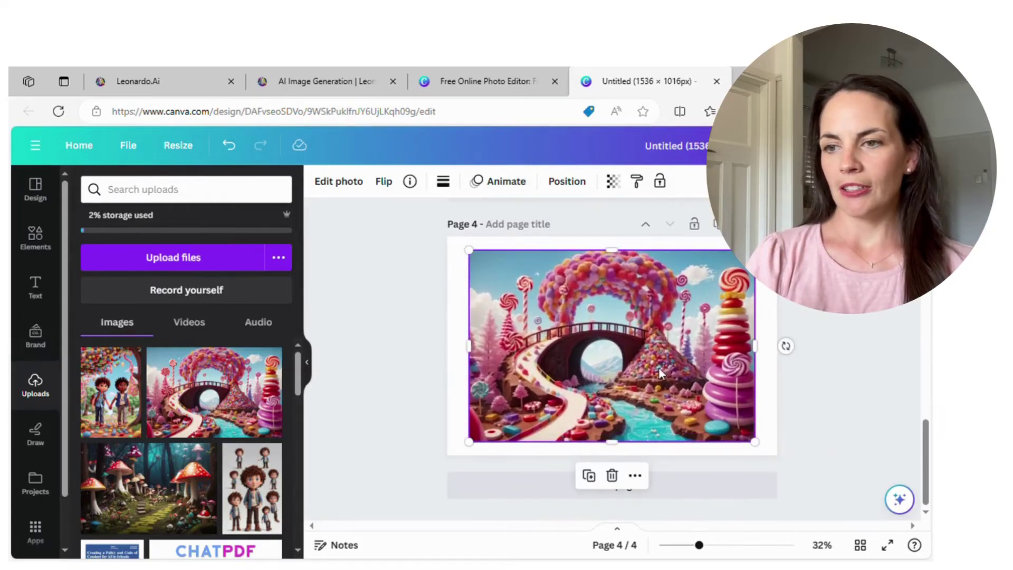
# Look at the photo editing tools, including BG Remover, for the curly-haired boy's character sheet on page 1
pyautogui.scroll(15, 659, 368)
pyautogui.click(659, 368)
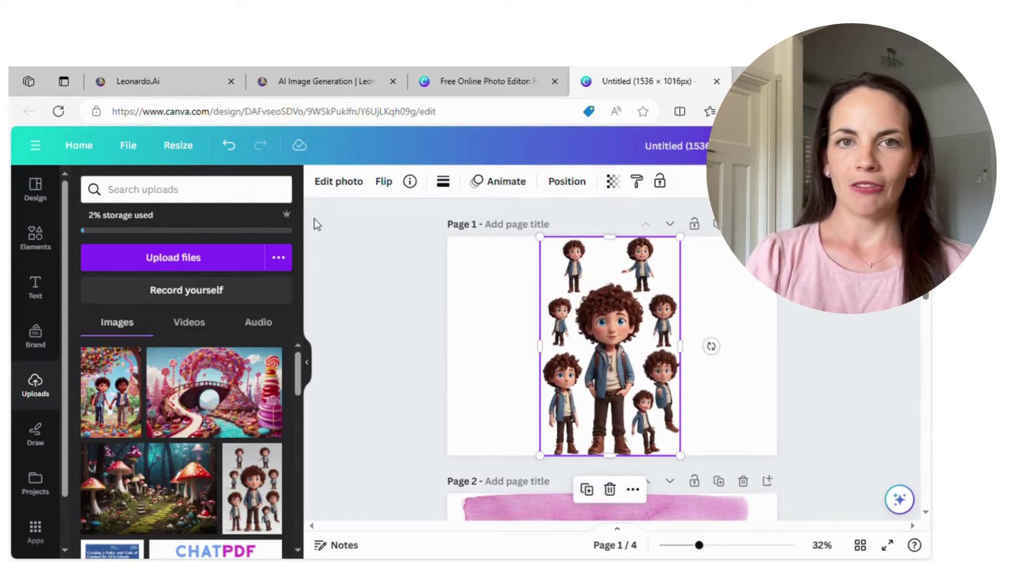
pyautogui.click(339, 184)
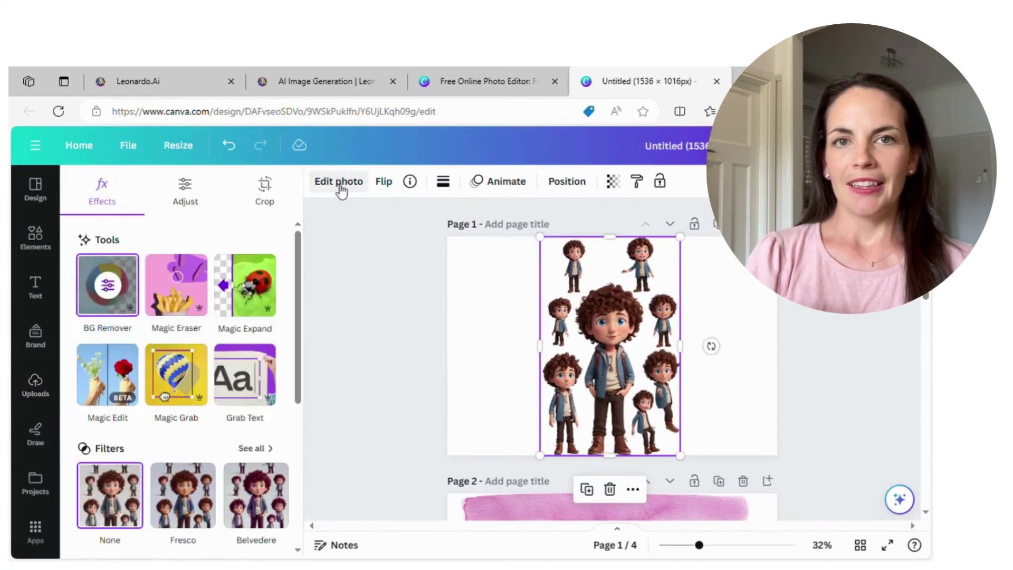
pyautogui.click(558, 348)
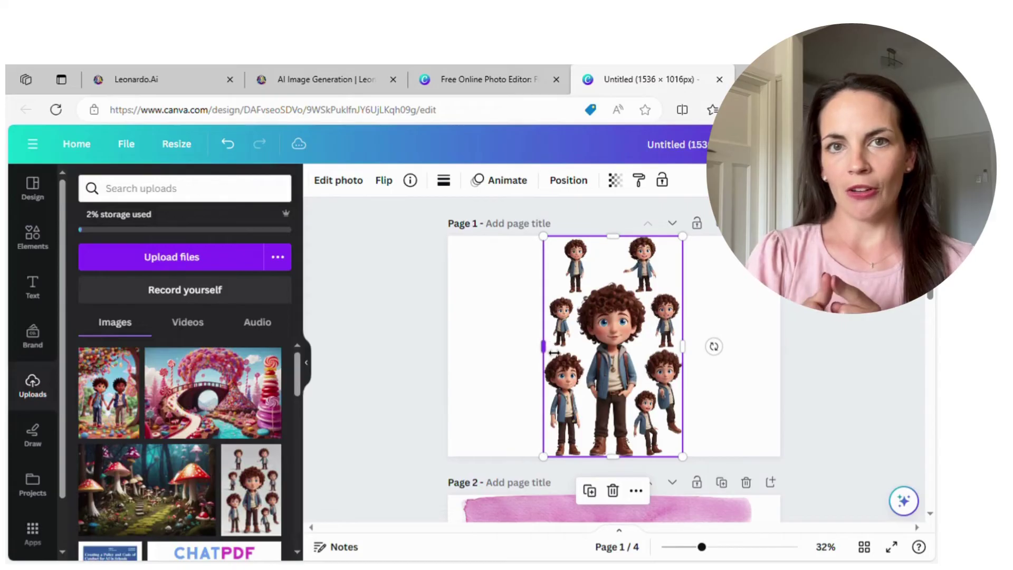
# Crop the character sheet on page 1 to the single small standing pose at the middle of its right edge
pyautogui.moveTo(552, 354); pyautogui.dragTo(655, 341)
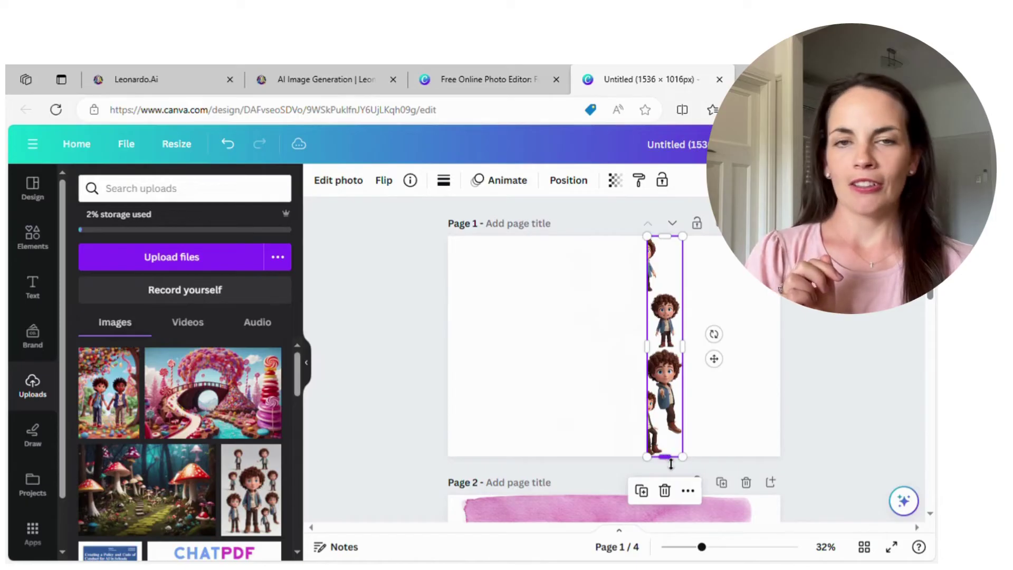
pyautogui.rightClick(666, 448)
pyautogui.moveTo(668, 448)
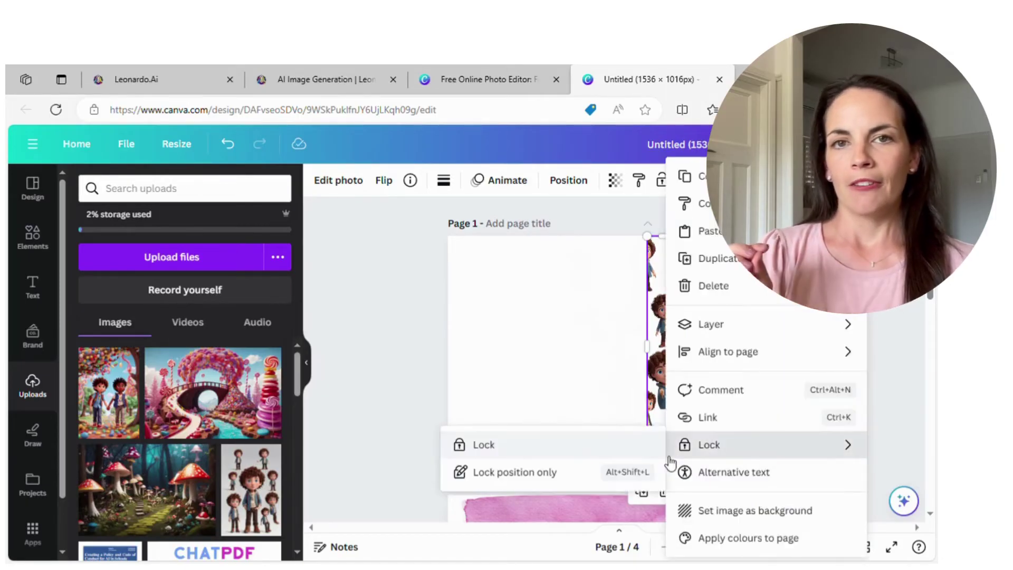
pyautogui.click(562, 390)
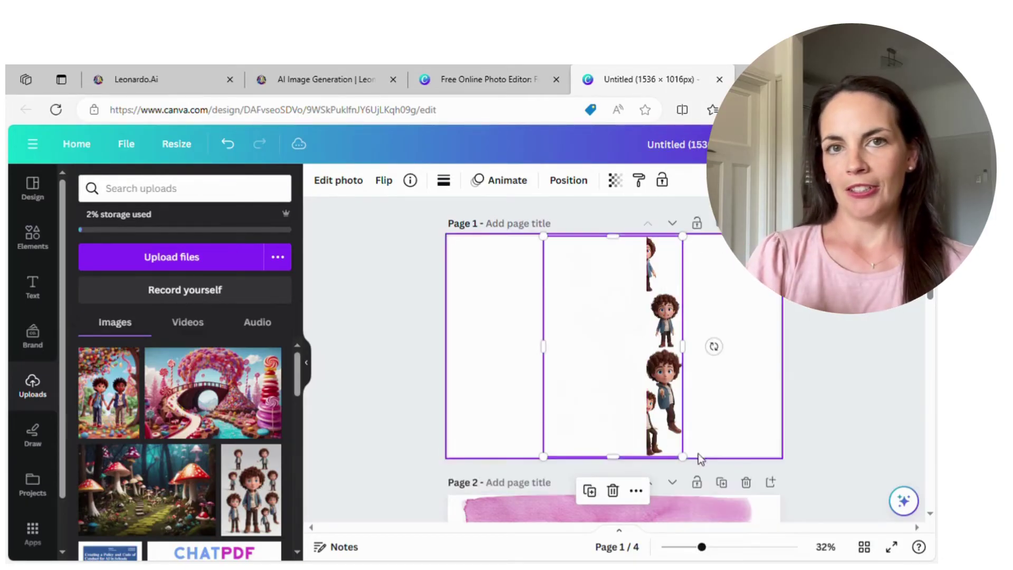
pyautogui.click(668, 449)
pyautogui.moveTo(676, 416); pyautogui.dragTo(674, 354)
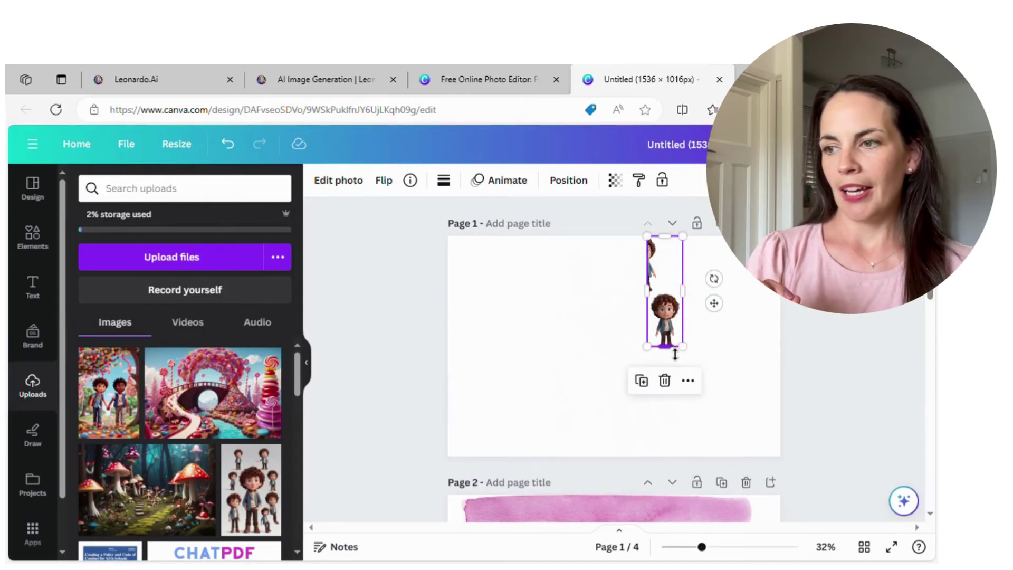
pyautogui.moveTo(673, 245); pyautogui.dragTo(677, 299)
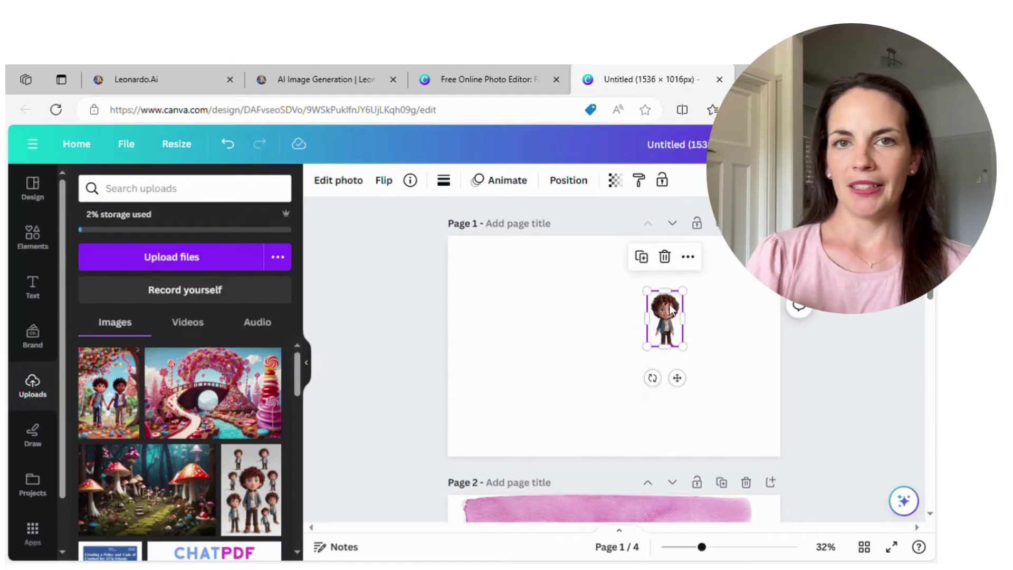
# Copy the cropped boy onto page 4 and place him on the candy path in front of the bridge
pyautogui.rightClick(671, 310)
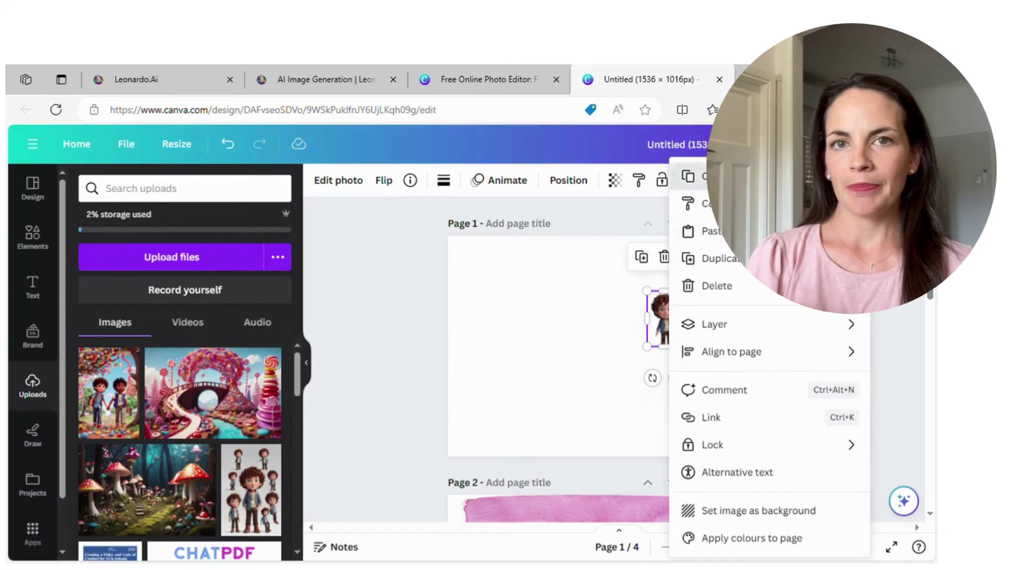
pyautogui.click(691, 176)
pyautogui.scroll(-15, 572, 422)
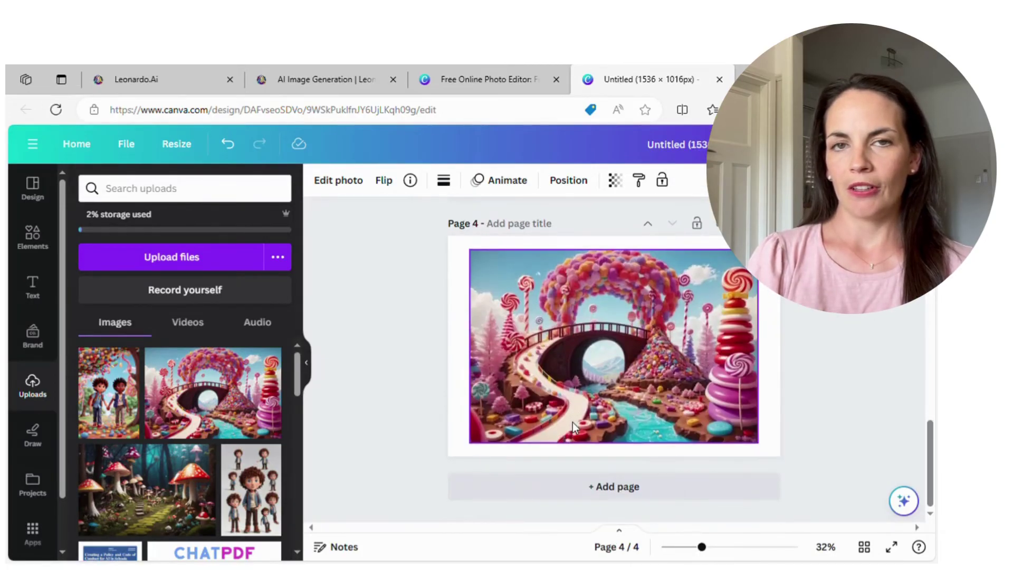
pyautogui.hotkey('ctrl', 'v')
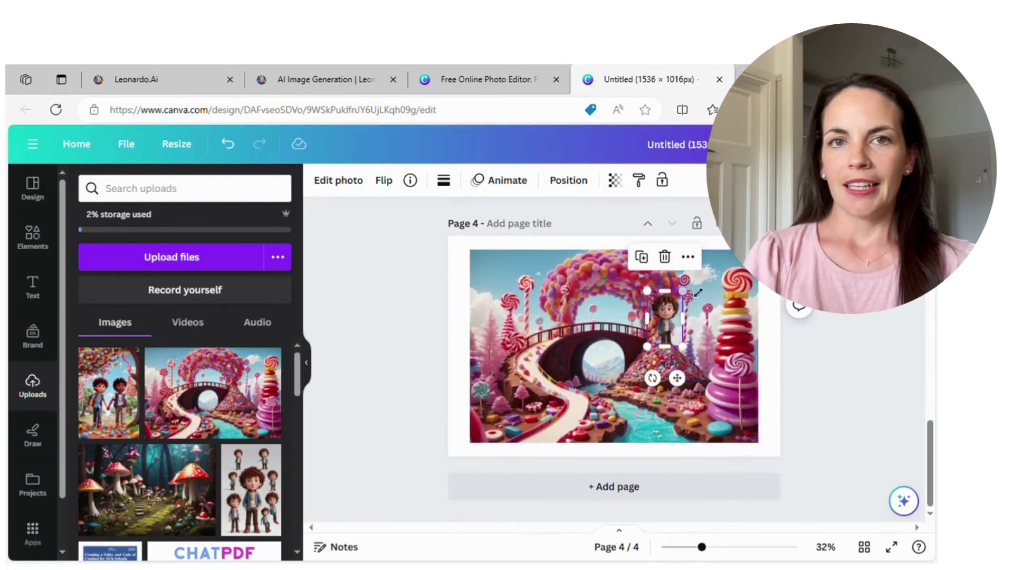
pyautogui.moveTo(665, 323); pyautogui.dragTo(578, 388)
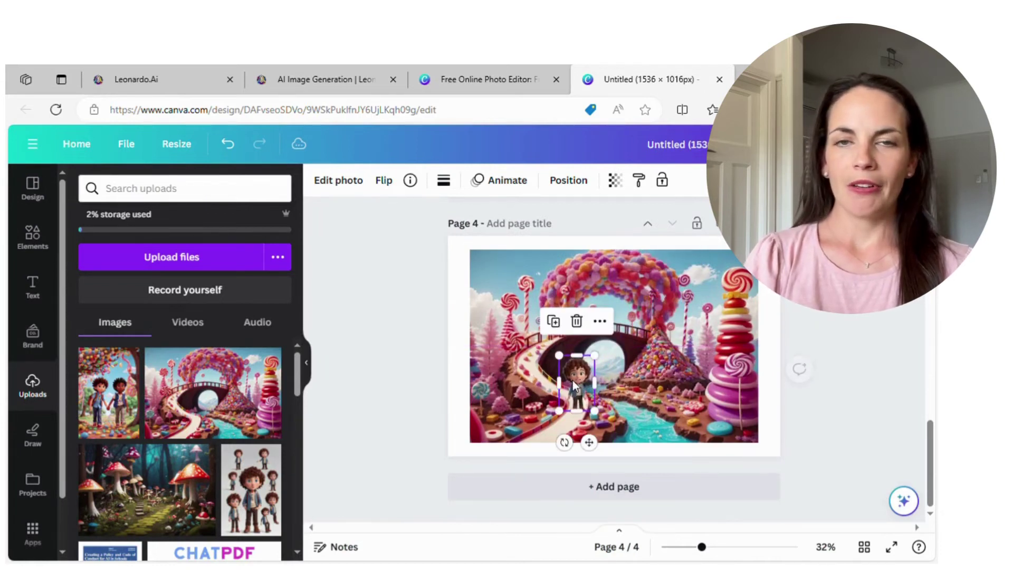
# Enlarge the boy on page 4 slightly, keeping him on the candy path in front of the bridge
pyautogui.moveTo(609, 352)
pyautogui.mouseDown()
pyautogui.moveTo(651, 304)
pyautogui.moveTo(615, 358)
pyautogui.mouseUp()
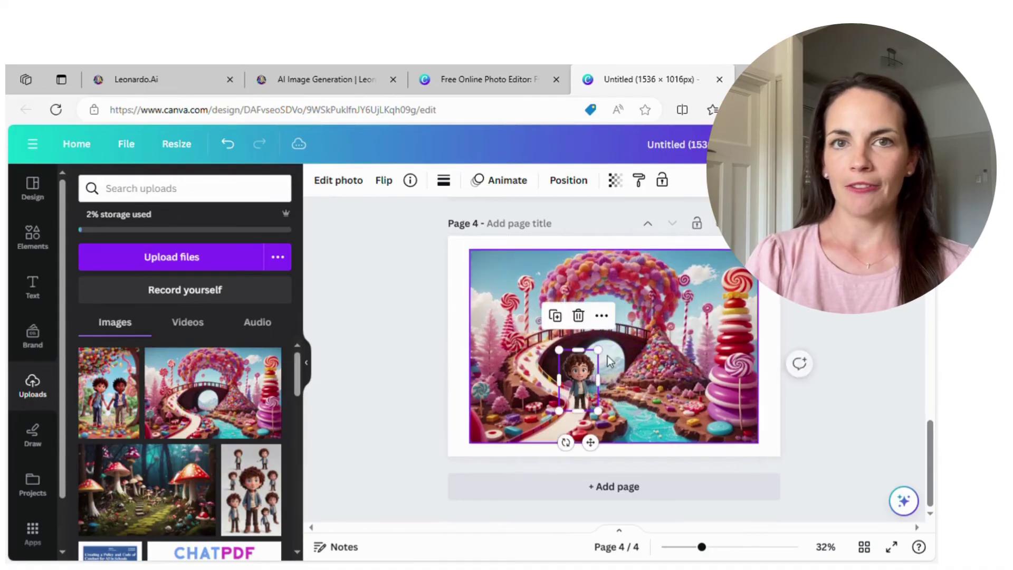
pyautogui.click(648, 398)
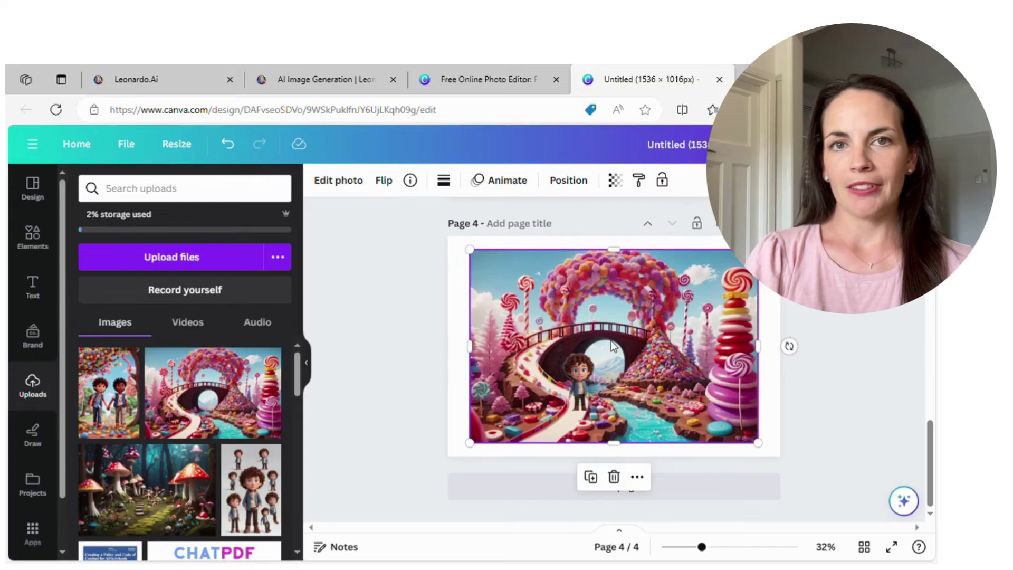
# Search the design elements for "dragon" and look through the graphics offered
pyautogui.click(32, 235)
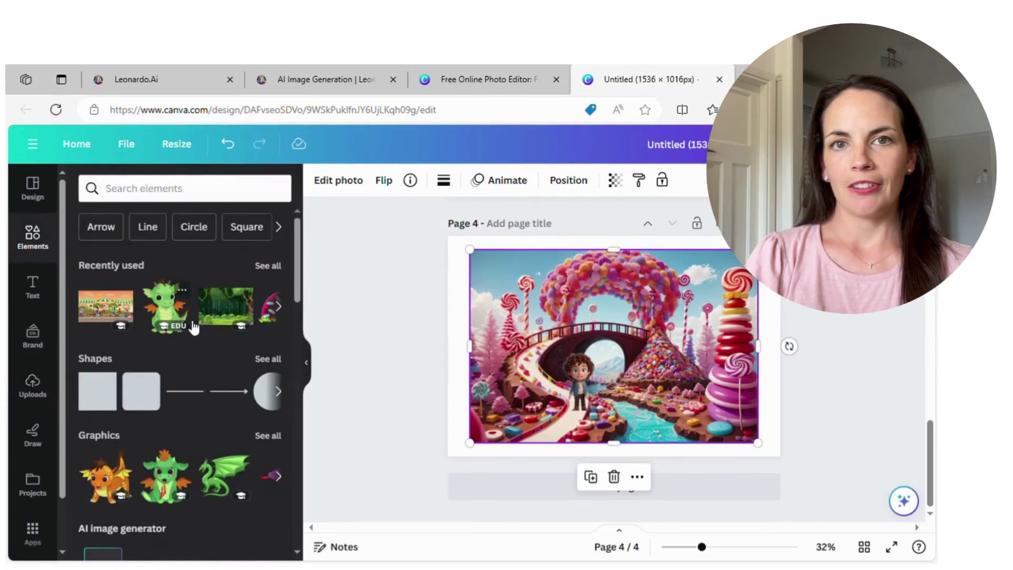
pyautogui.click(190, 193)
pyautogui.write('dra')
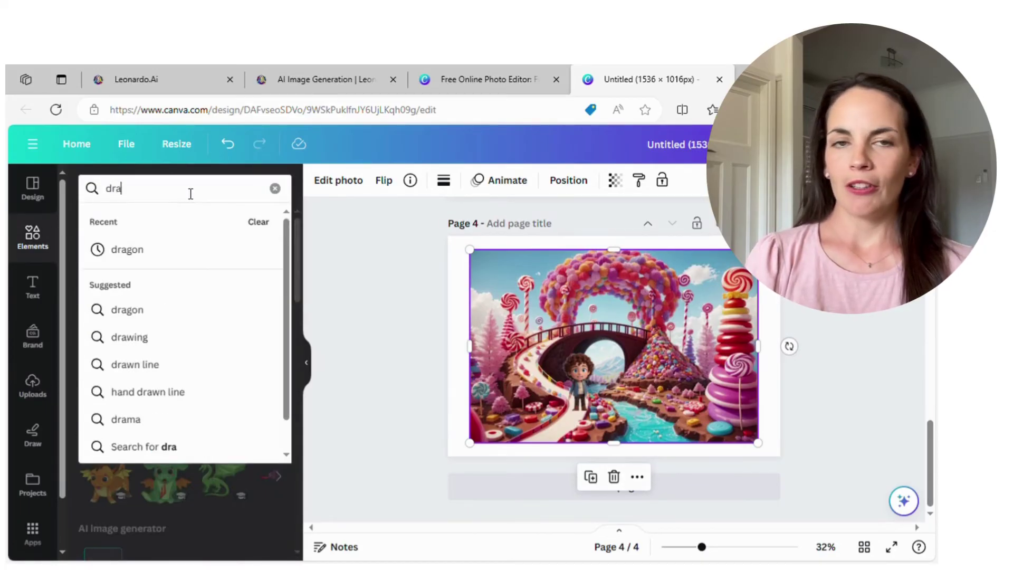
pyautogui.write('gon')
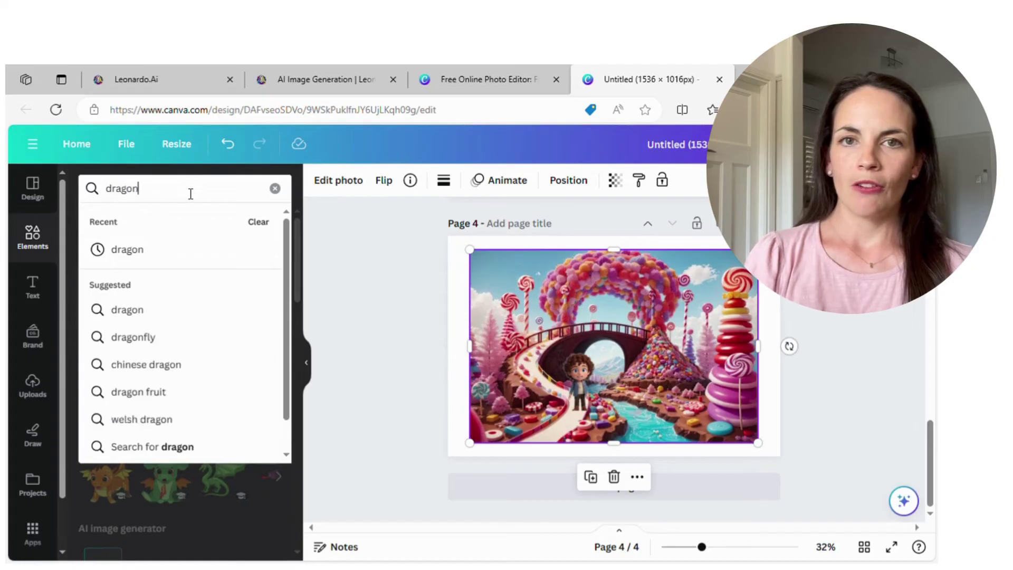
pyautogui.press('Return')
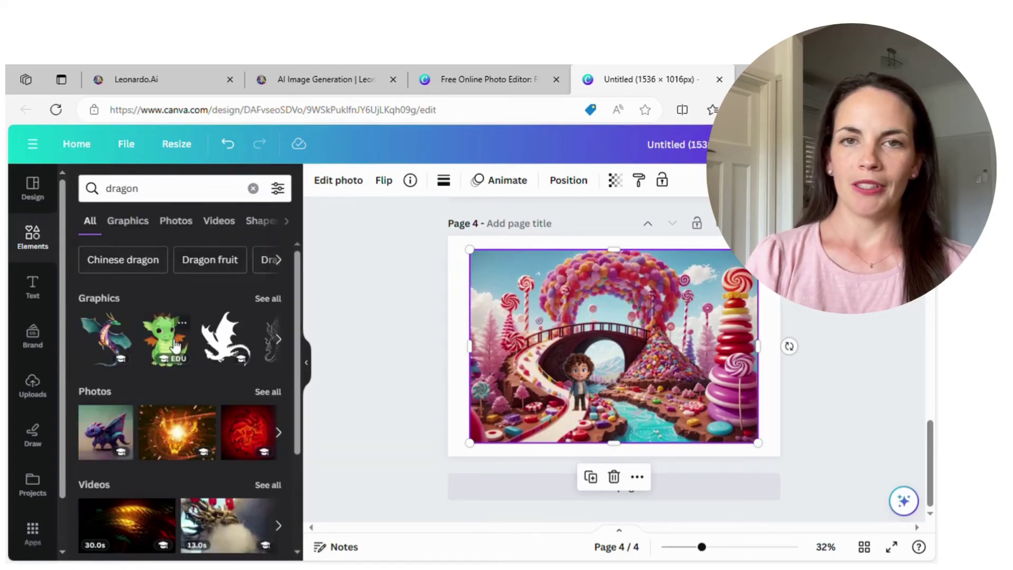
pyautogui.hscroll(1, 221, 352)
pyautogui.hscroll(3, 216, 349)
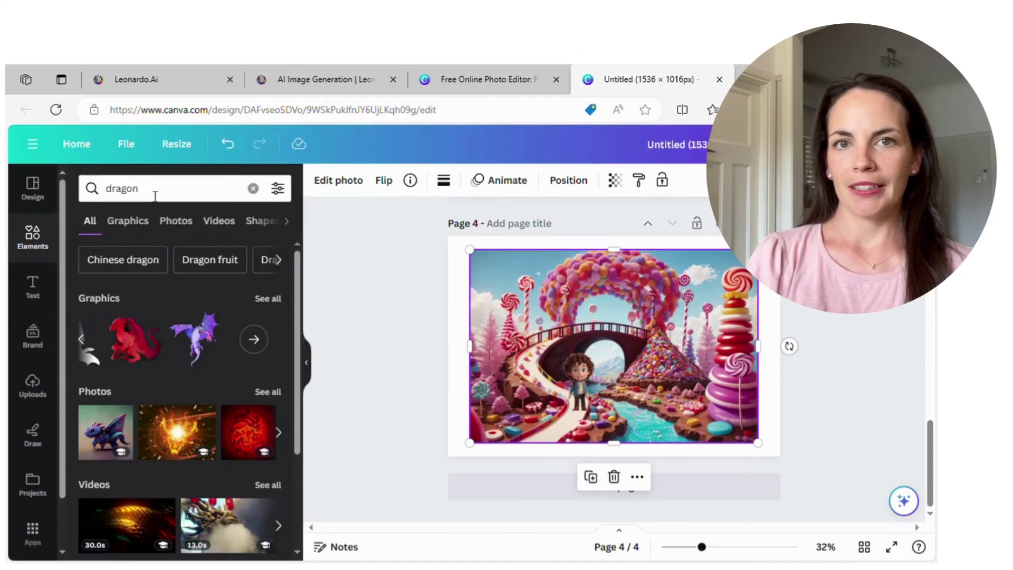
pyautogui.hscroll(-3, 158, 339)
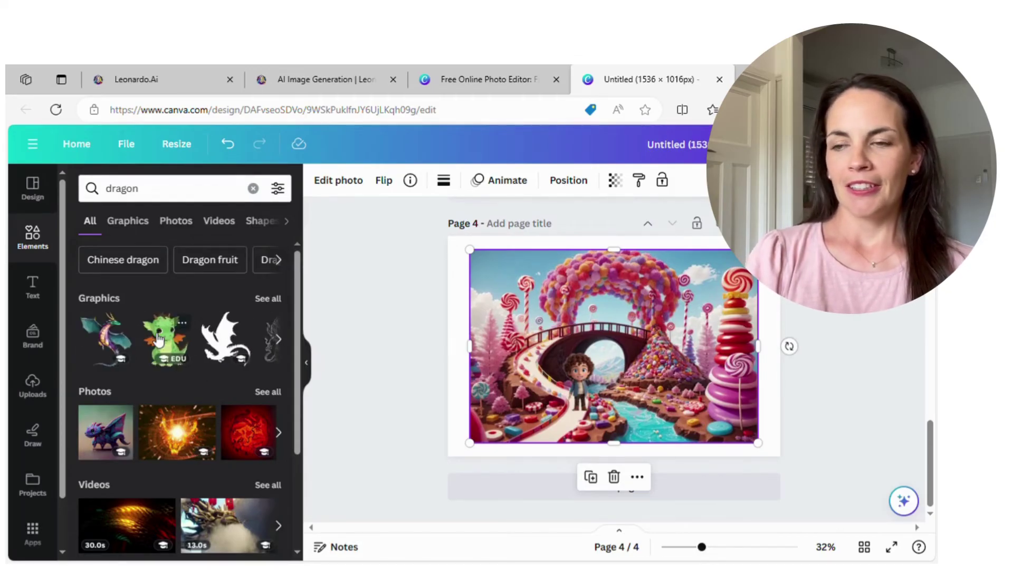
# Add the green baby dragon graphic to page 4, shrink it and place it at the boy's feet
pyautogui.click(162, 342)
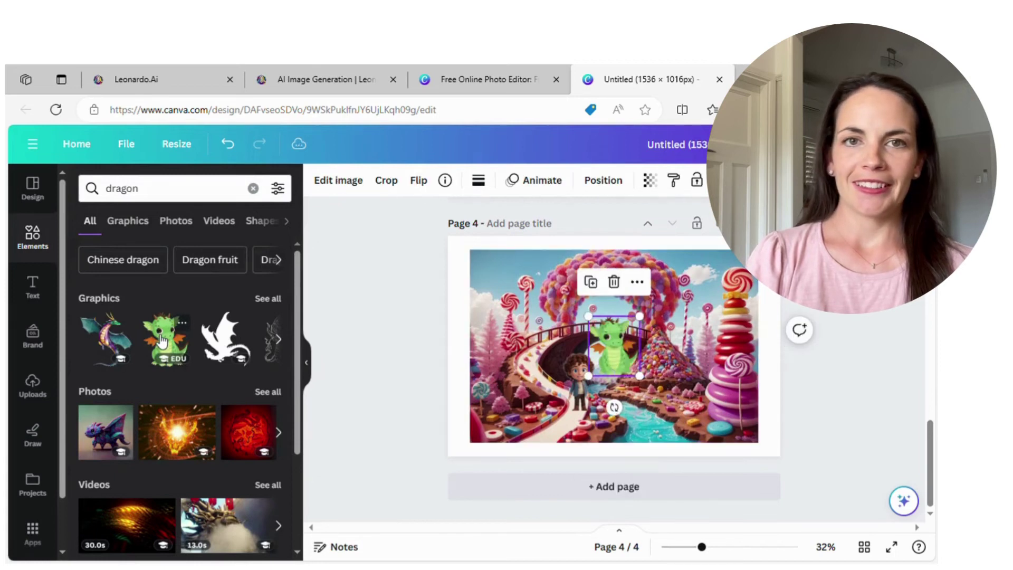
pyautogui.moveTo(639, 376); pyautogui.dragTo(613, 345)
pyautogui.moveTo(601, 388); pyautogui.dragTo(581, 420)
pyautogui.click(650, 411)
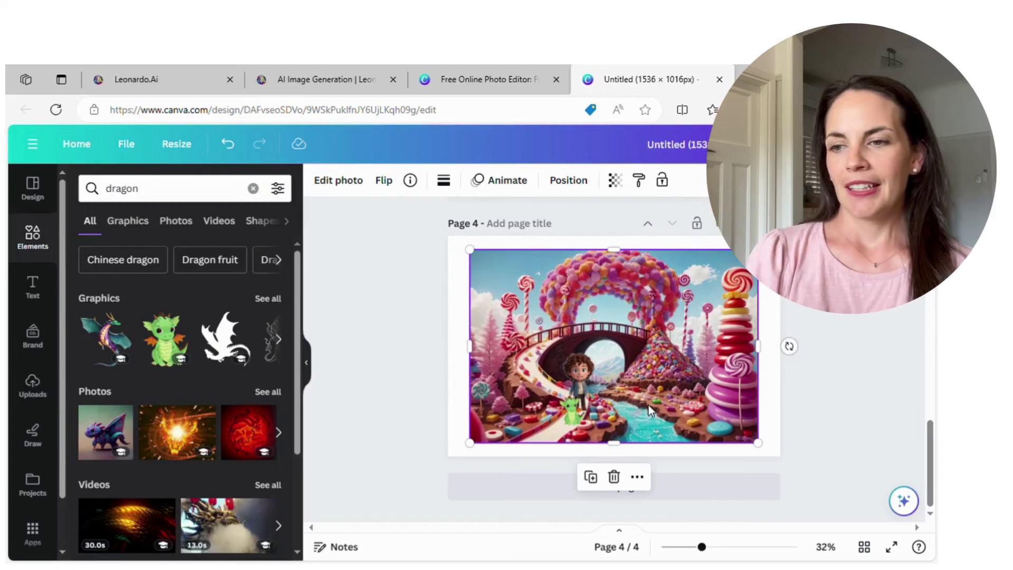
# Return to the jungle scene on page 3 and search the design elements for "forest"
pyautogui.scroll(5, 638, 337)
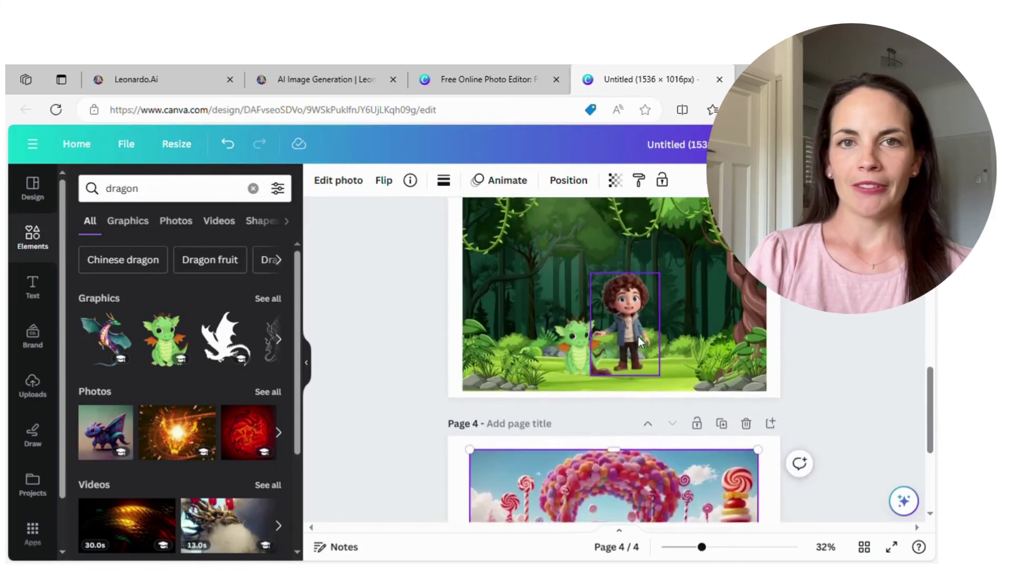
pyautogui.scroll(-1, 637, 336)
pyautogui.click(167, 200)
pyautogui.moveTo(164, 201); pyautogui.dragTo(91, 195)
pyautogui.write('forest')
pyautogui.press('Return')
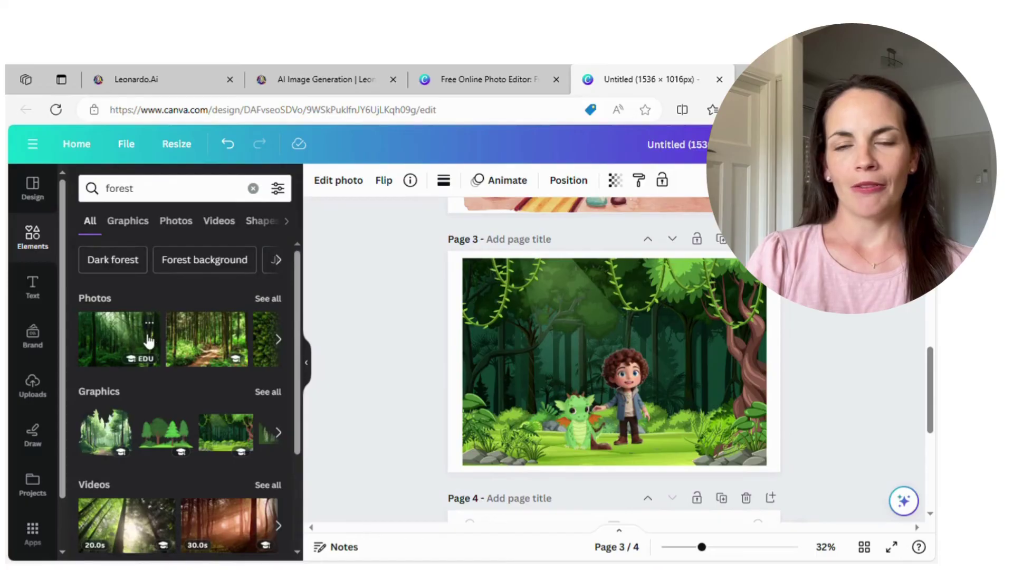
# Look through the full set of forest photos as possible backgrounds and review the candy landscape scene on page 2
pyautogui.hscroll(3, 221, 355)
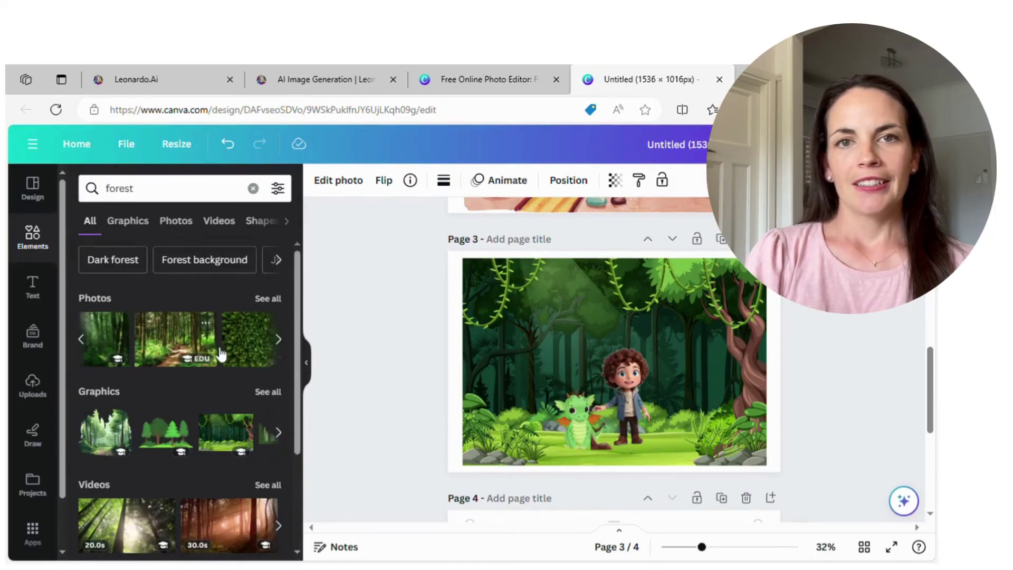
pyautogui.click(283, 299)
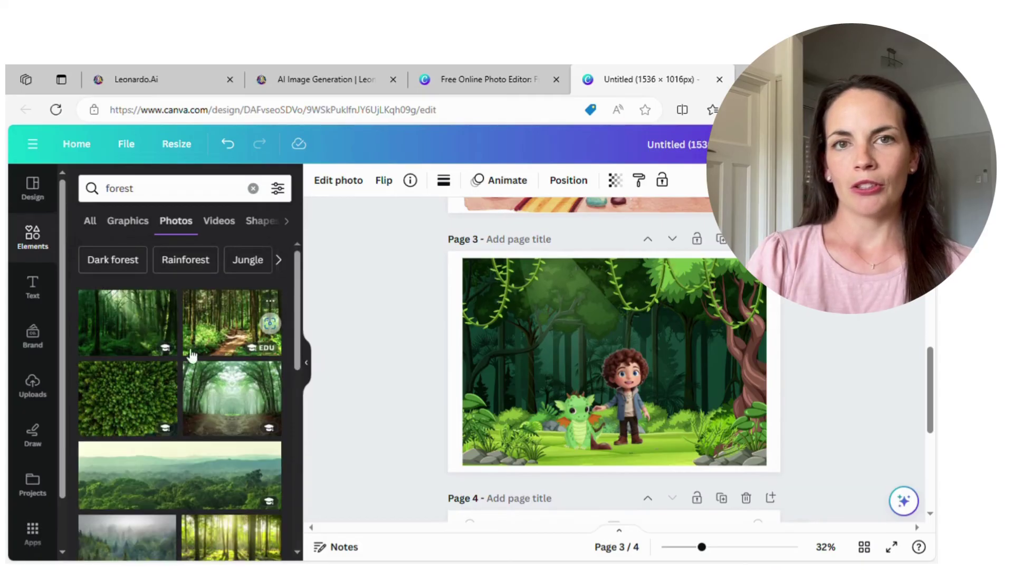
pyautogui.scroll(-2, 205, 477)
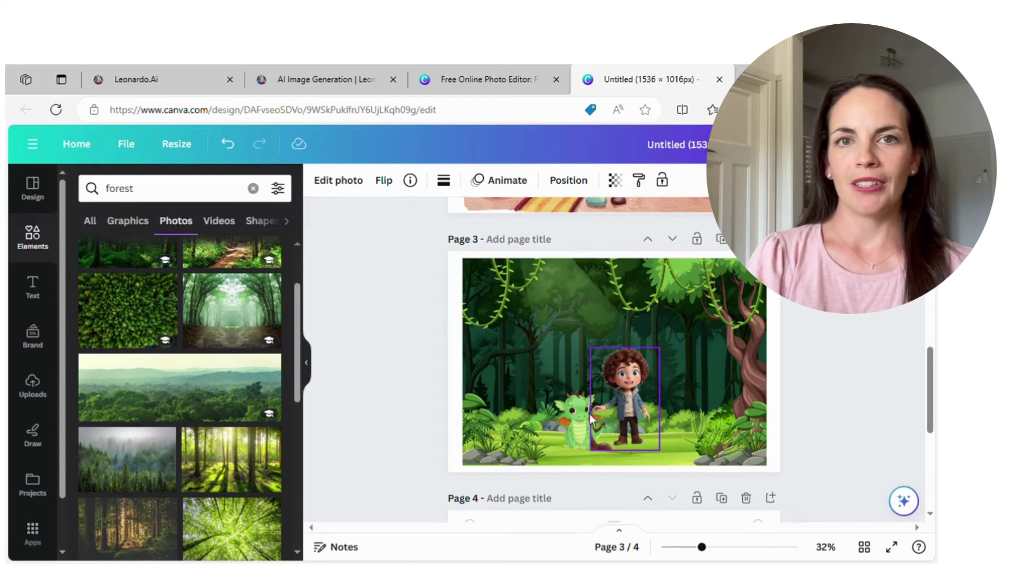
pyautogui.scroll(2, 598, 355)
pyautogui.scroll(2, 598, 355)
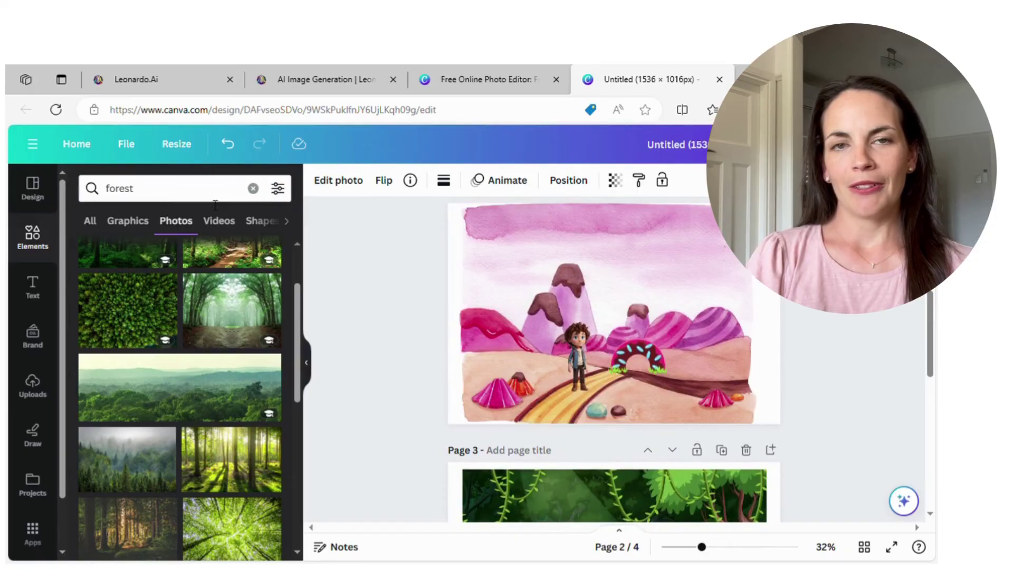
pyautogui.click(178, 191)
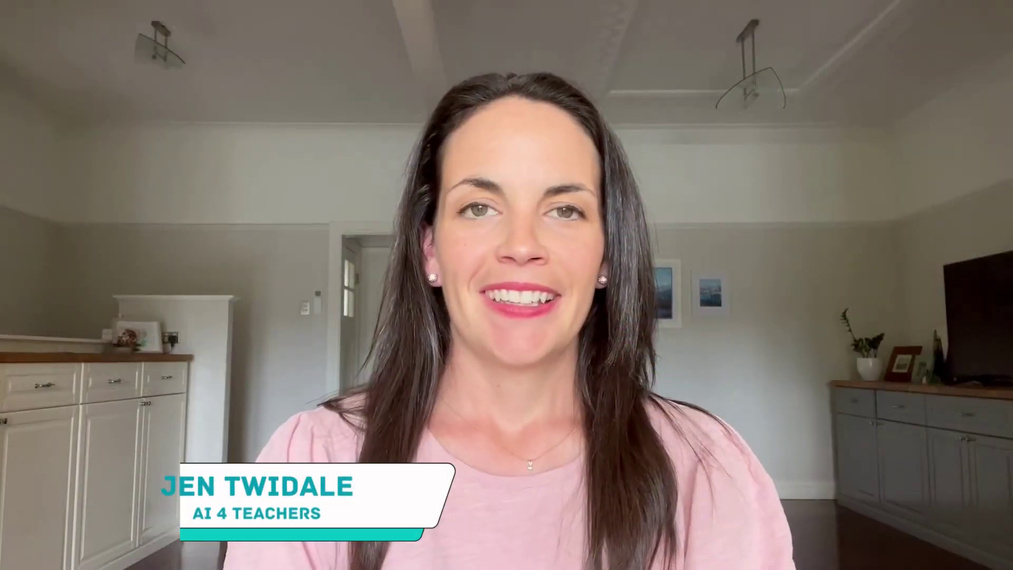